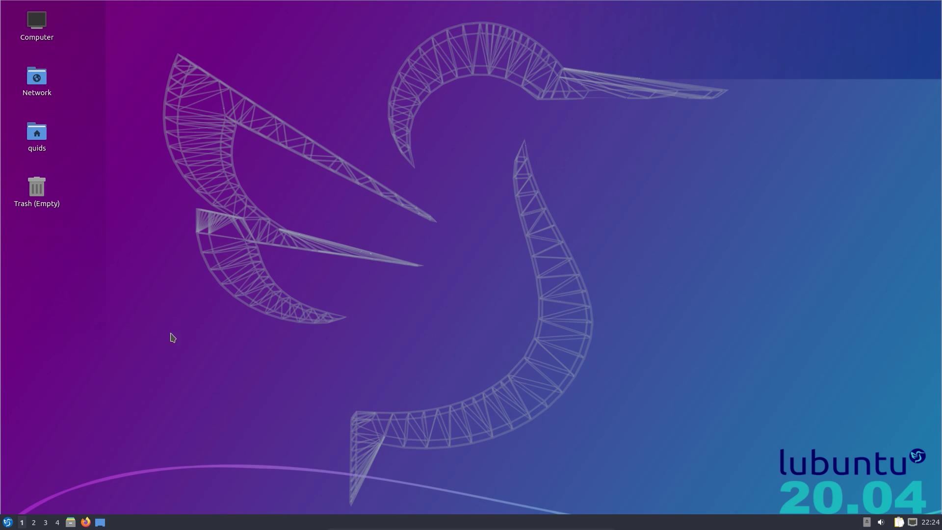
Step: Open the LXQt application launcher from the panel's start button
click(7, 523)
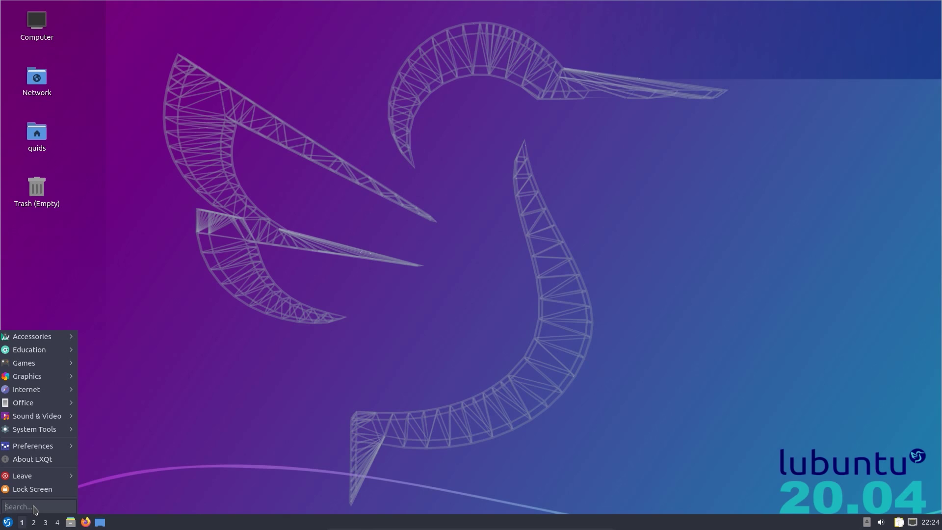
Step: Launch QTerminal by searching 'te' in the menu and maximize its window
text(te)
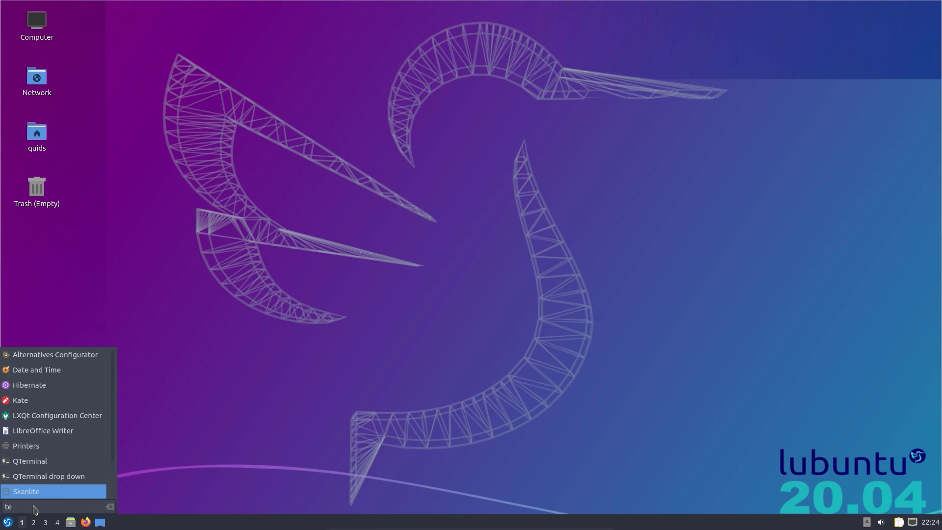
click(42, 462)
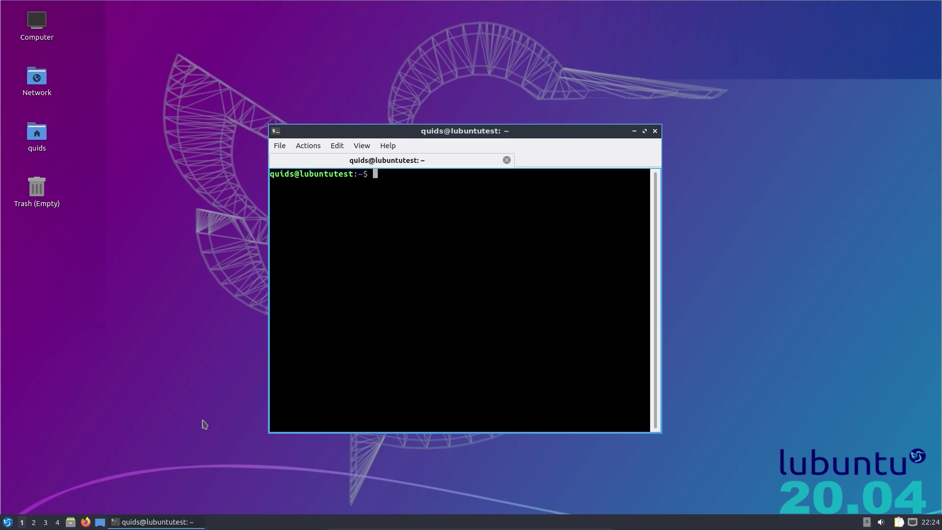
click(644, 130)
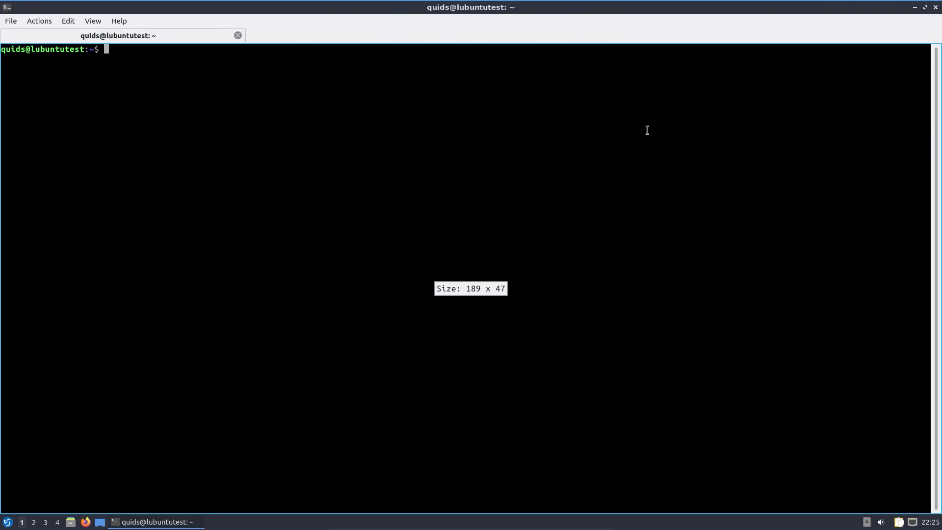
Step: Run free -m, fixing the 'freee' typo, to list memory in megabytes
text(freee -)
key(Left)
key(Left)
key(Left)
key(Left)
key(Left)
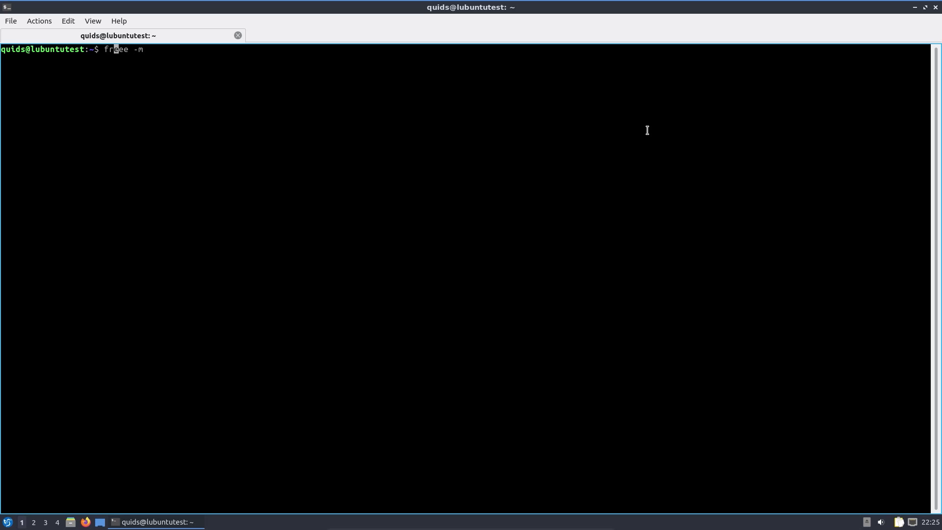
key(Delete)
key(End)
text(m)
key(Return)
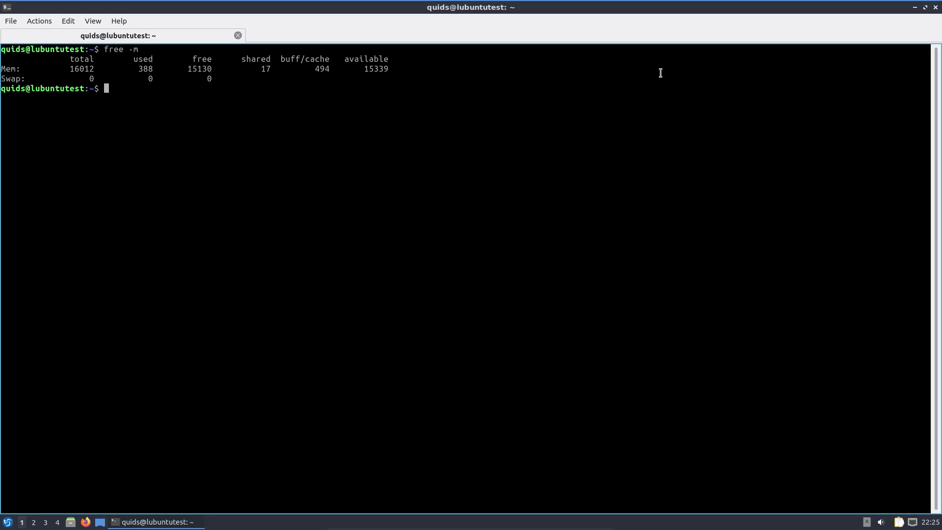
Step: Minimize the terminal and open the Lubuntu Manual in Firefox from a 'lubuntu' search
click(915, 7)
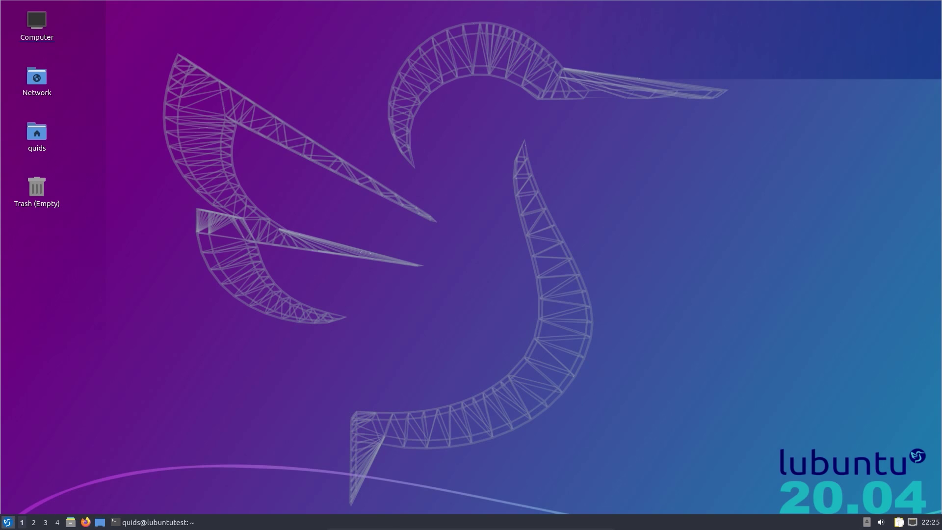
click(86, 522)
text(lubuntu)
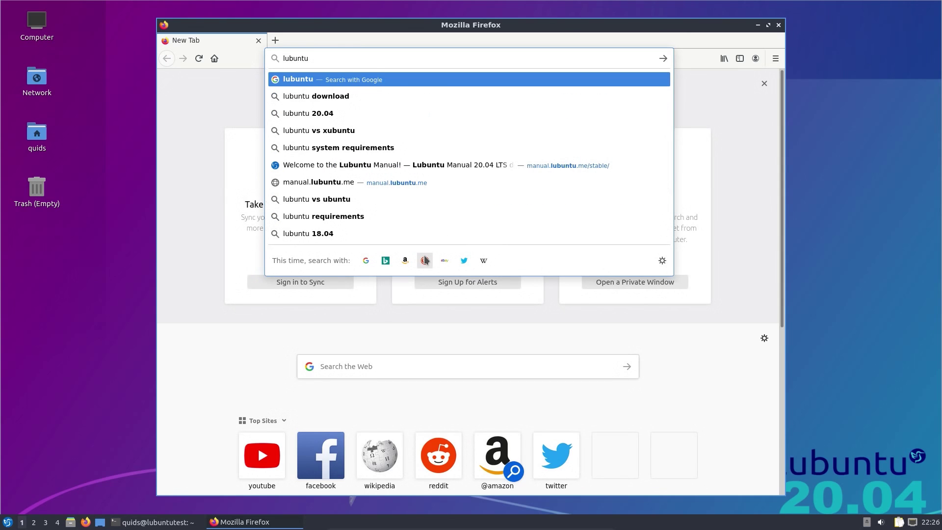
click(442, 165)
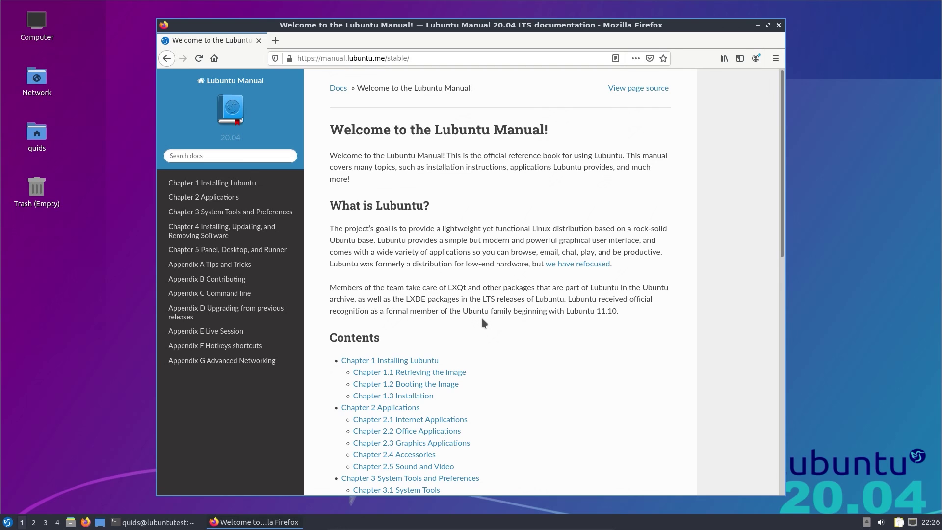
Step: Follow the link to the 'Taking a new direction' blog post and scroll through it
scroll(486, 326, down, 8)
scroll(489, 332, down, 2)
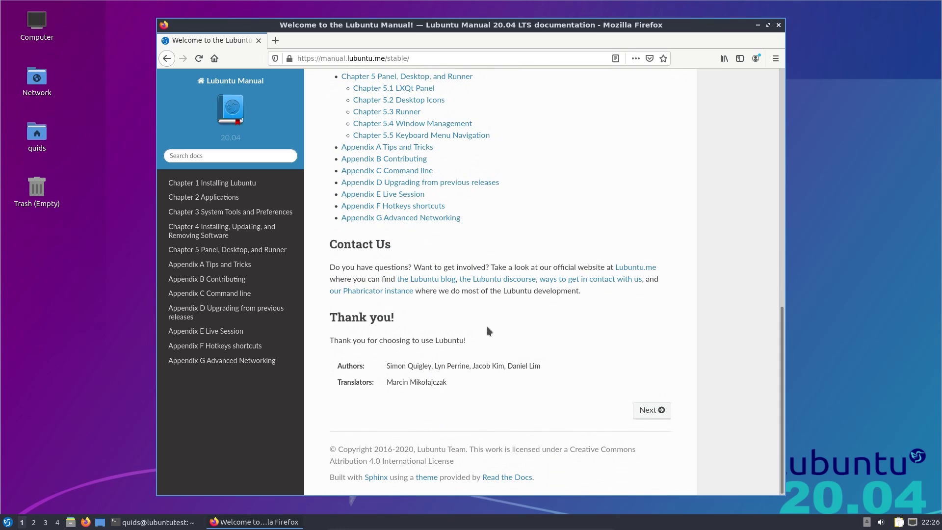
click(550, 279)
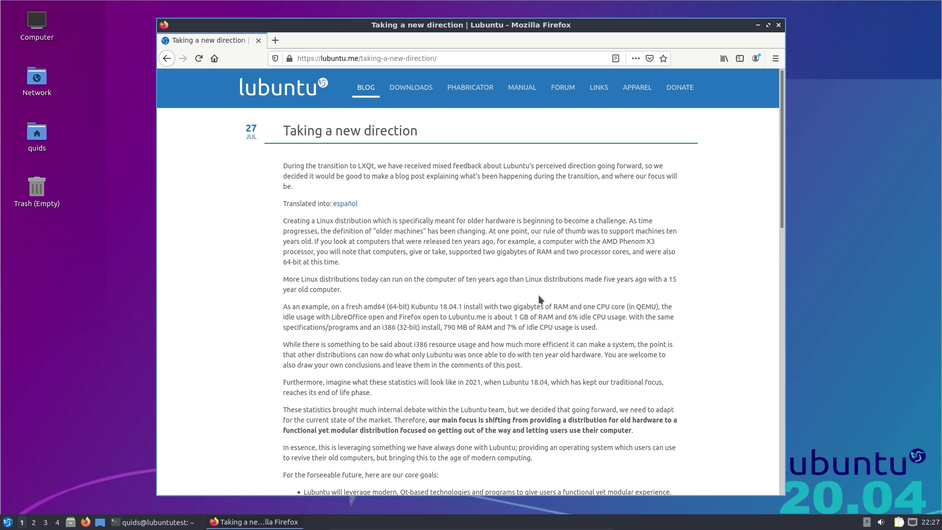
scroll(539, 295, down, 1)
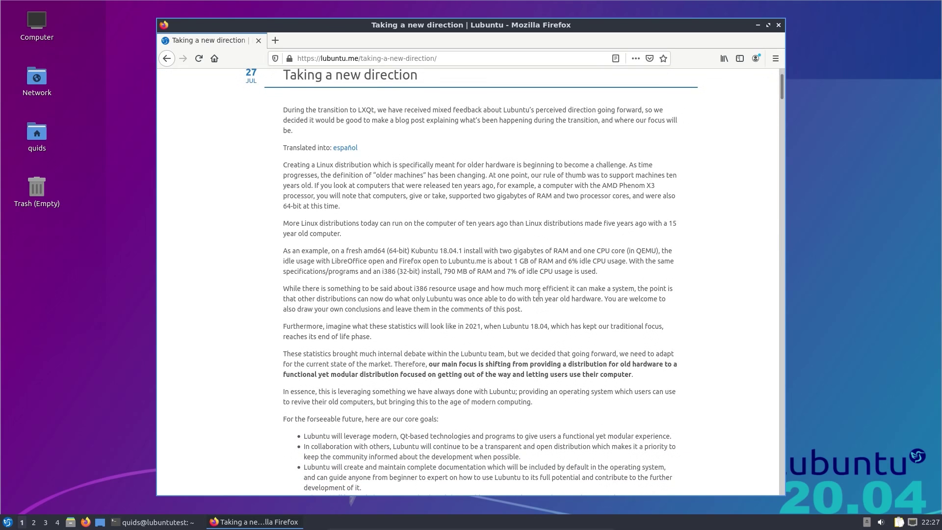
scroll(539, 296, down, 2)
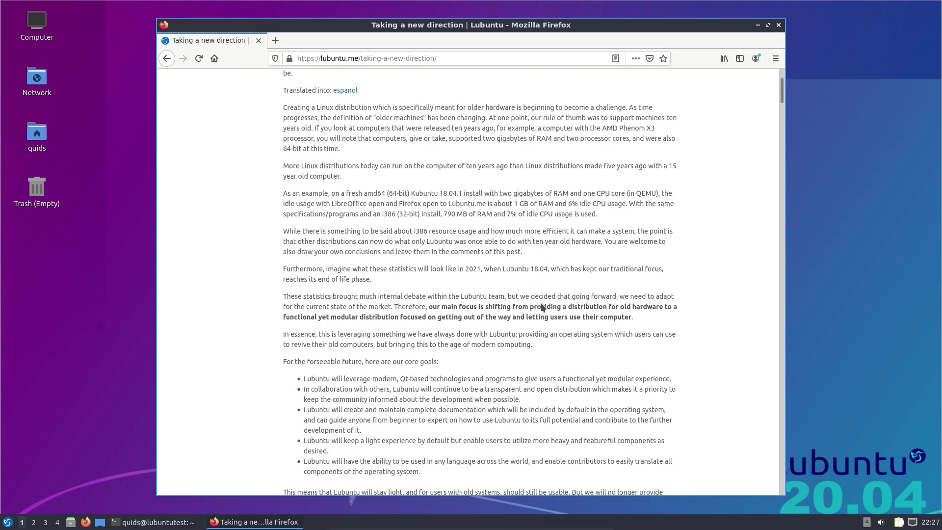
scroll(541, 302, down, 2)
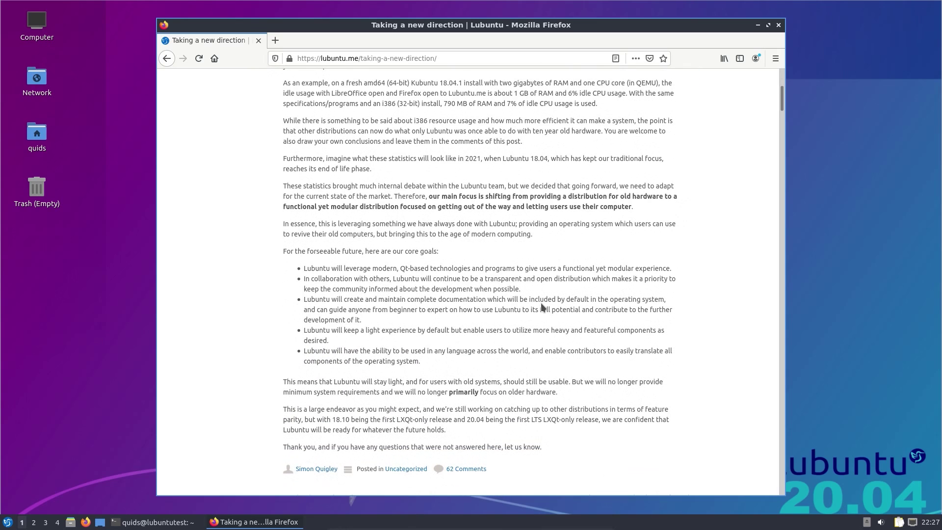
scroll(542, 307, down, 1)
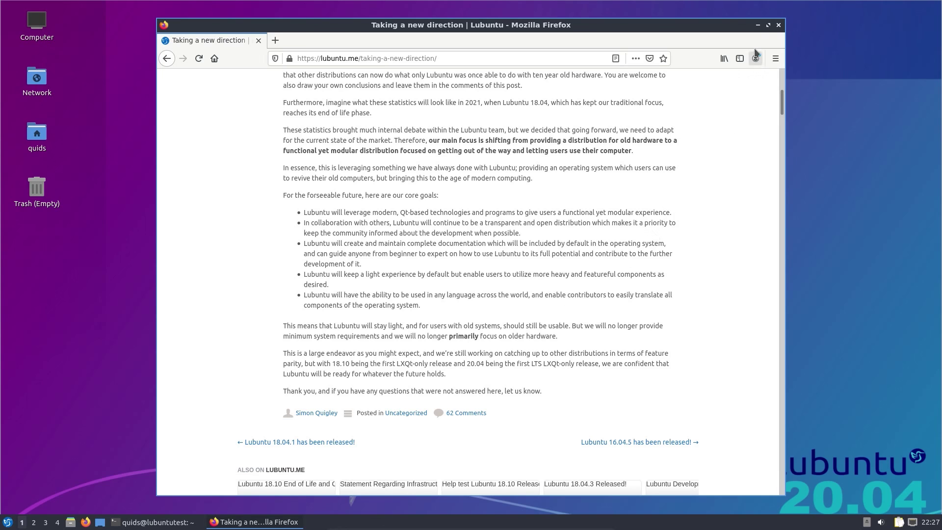
Step: Bring QTerminal back and run uname -a to show kernel information
click(759, 25)
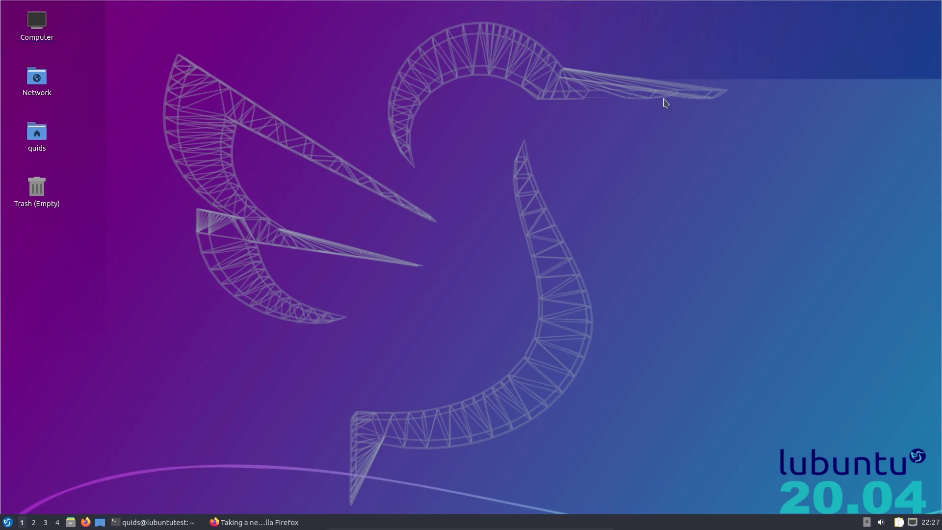
click(152, 522)
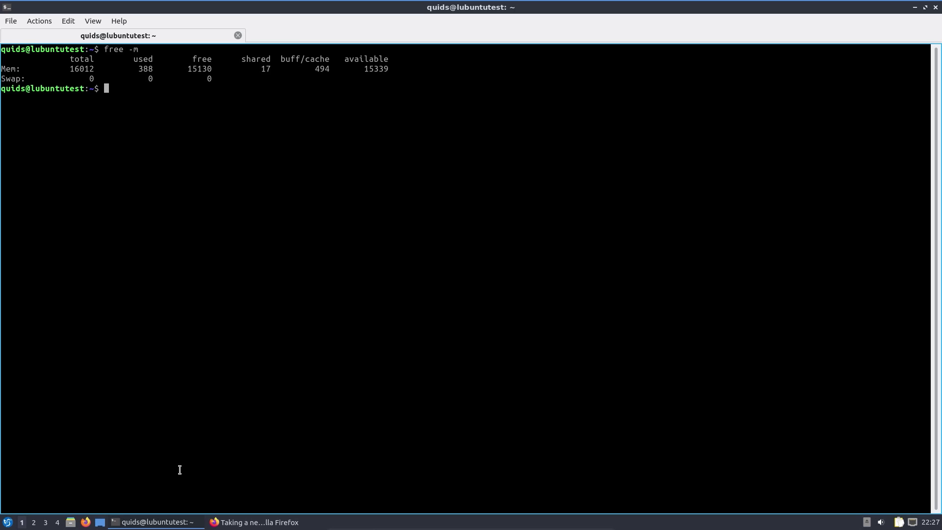
text(uname -a)
key(Return)
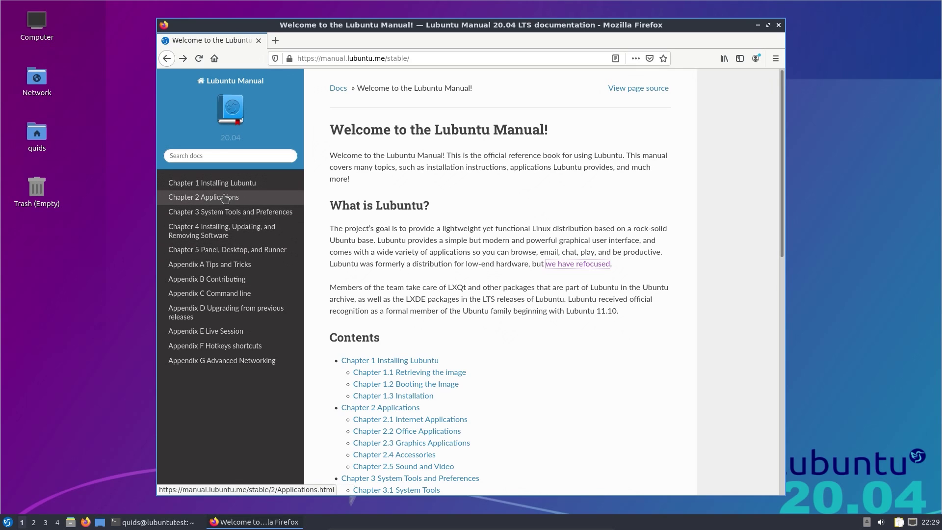
Step: Open the manual's Chapter 2 Applications page and scroll through its program list
click(225, 198)
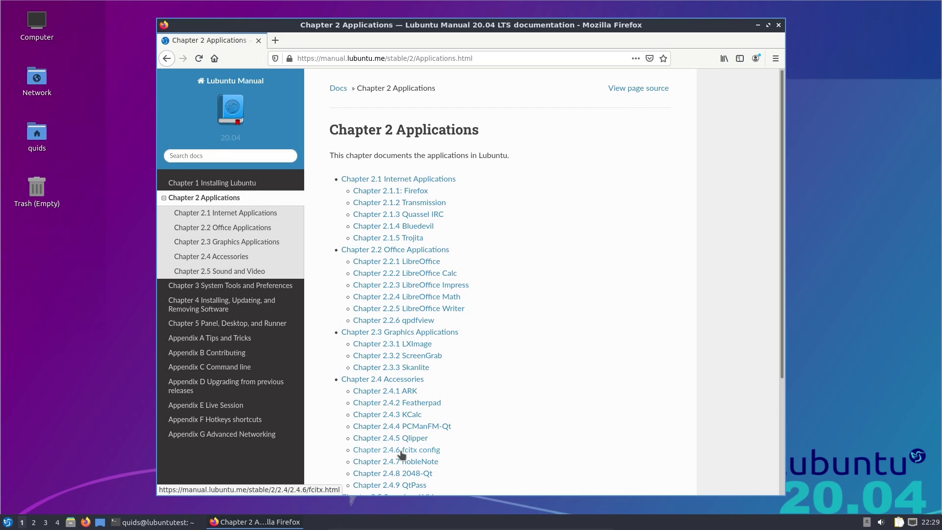
scroll(401, 455, down, 3)
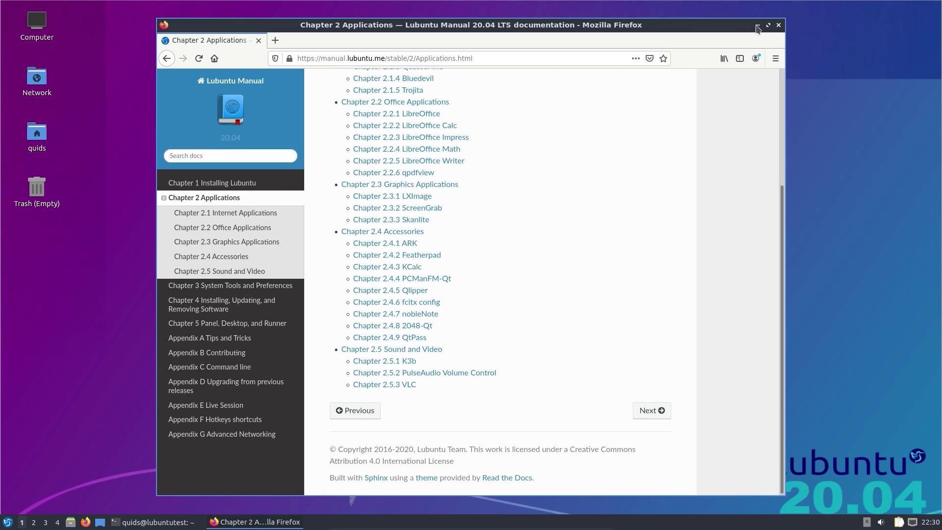
Step: Minimize Firefox, launch KCalc from the Accessories menu, and close it
click(757, 25)
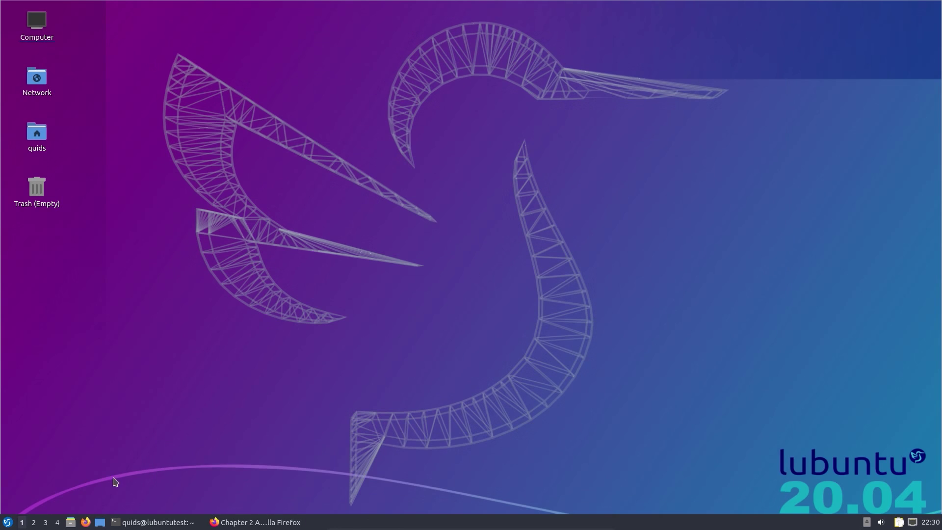
click(7, 522)
mouse_move(63, 337)
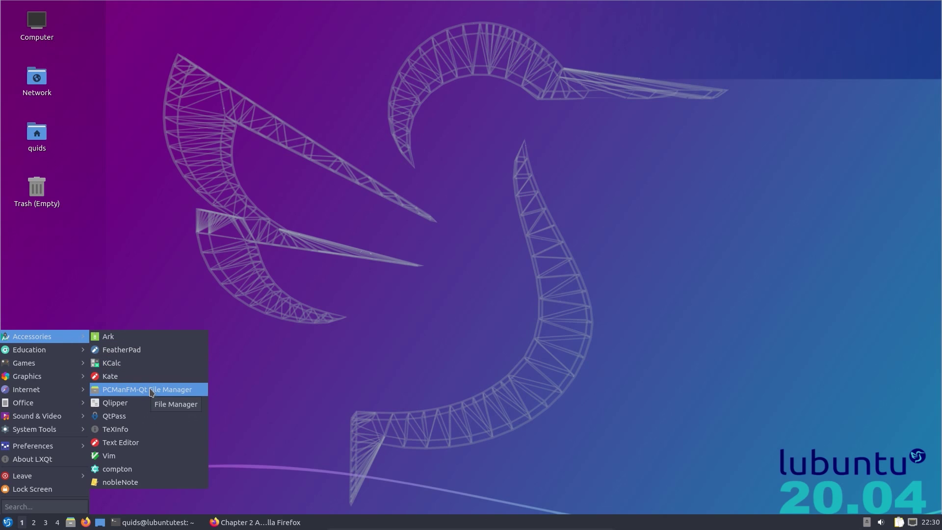
click(148, 369)
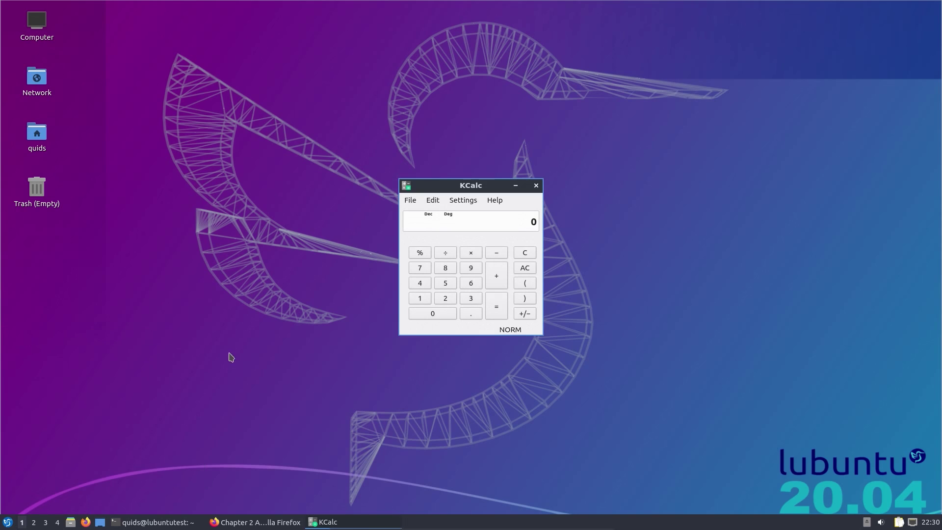
click(536, 186)
Step: Launch PCManFM-Qt File Manager from the Accessories menu
click(7, 522)
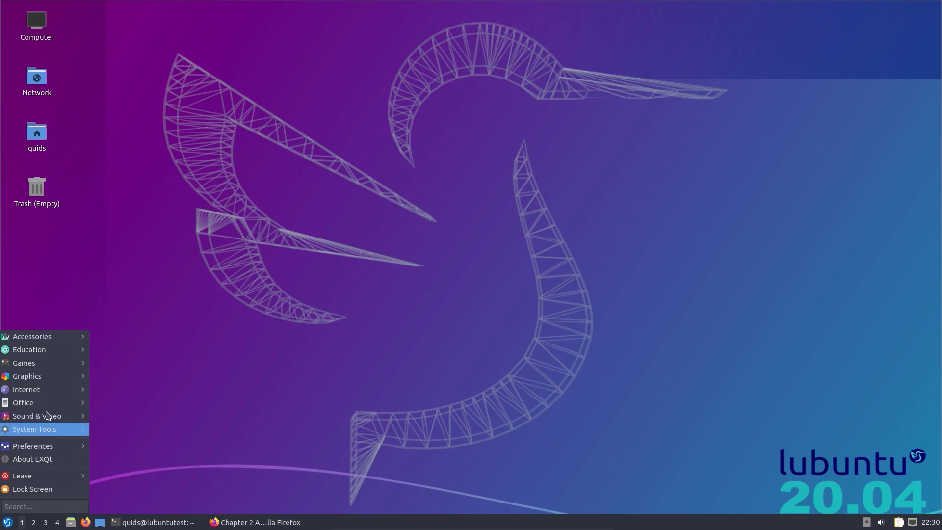
mouse_move(77, 340)
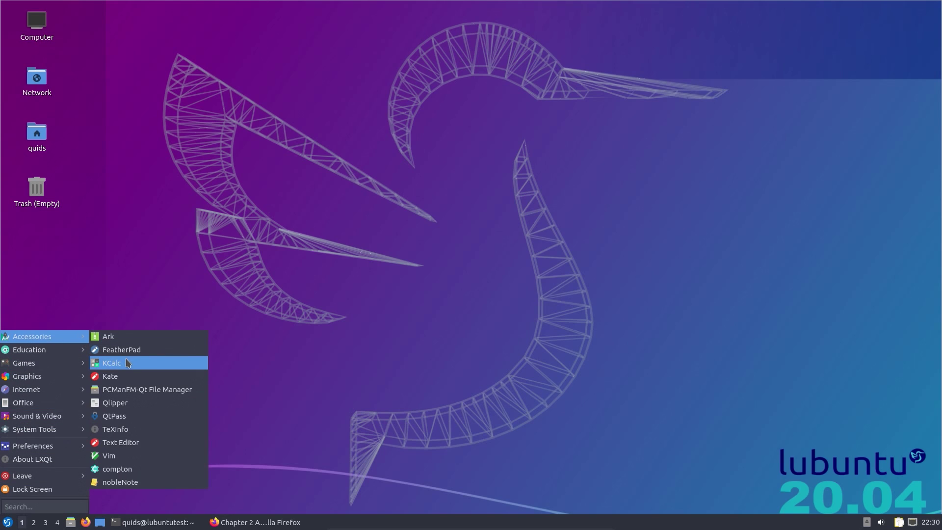
click(136, 390)
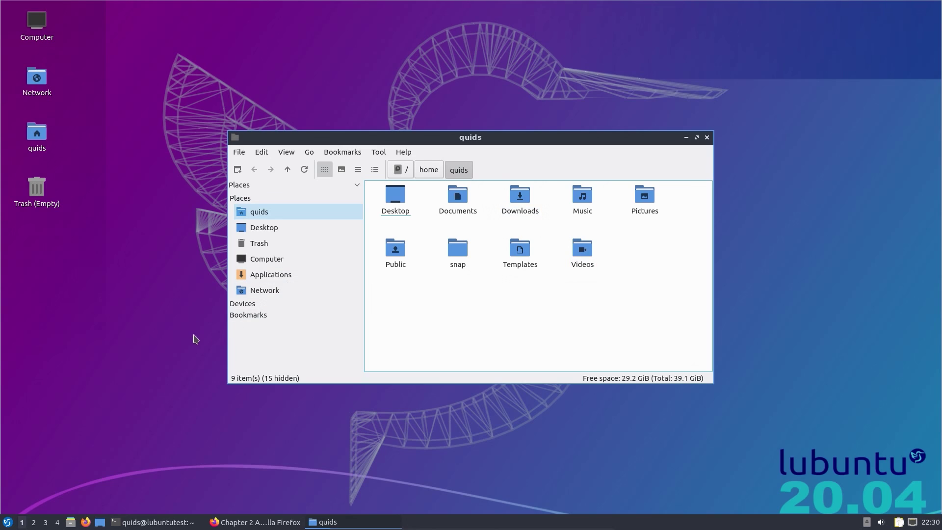
Step: View the file manager's About version information, then close it
click(408, 151)
click(414, 165)
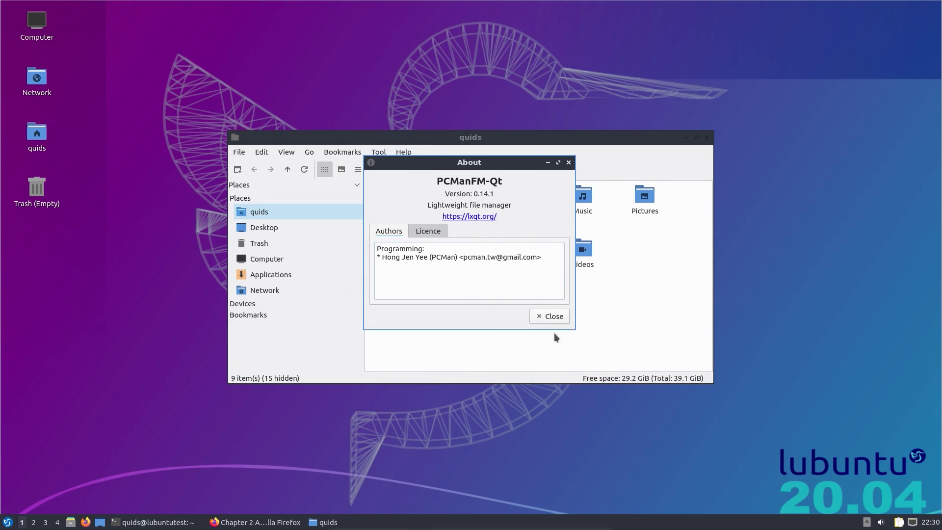
click(552, 316)
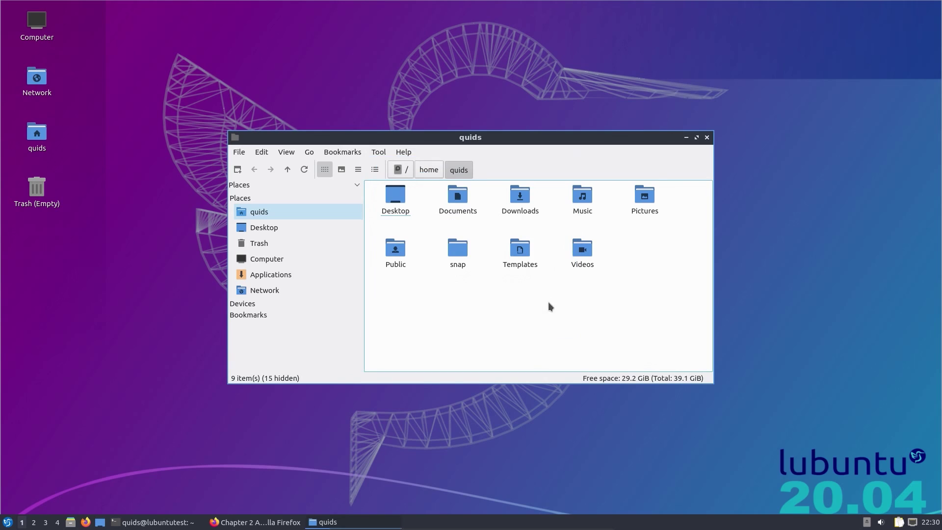
Step: Open the Documents folder in a new tab and switch between the tabs
middle_click(463, 198)
click(417, 191)
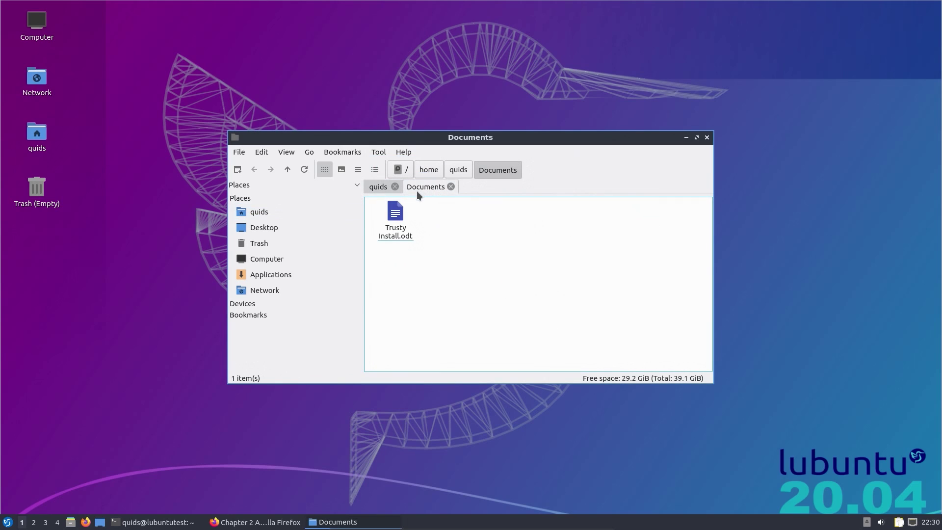
click(385, 191)
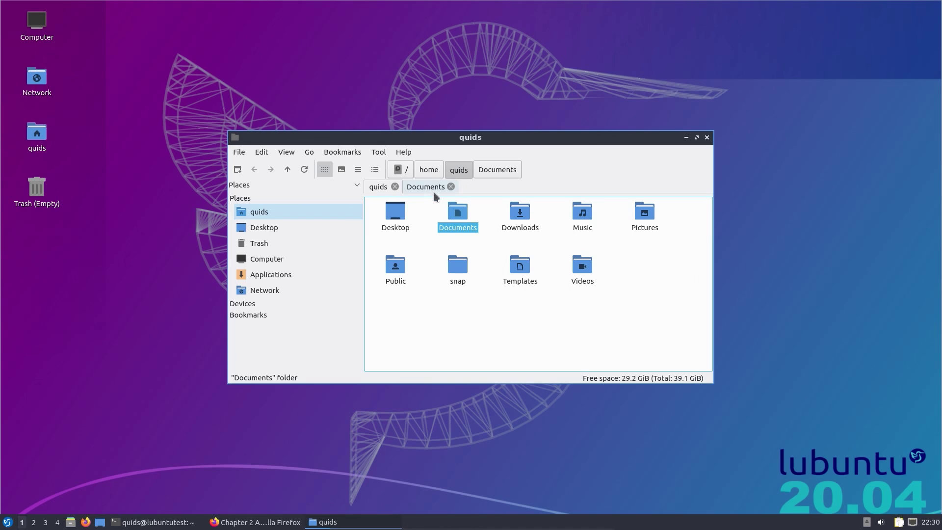
Step: Open and close a terminal with Ctrl+Alt+T, then again with F4 in Documents
key(ctrl+alt+t)
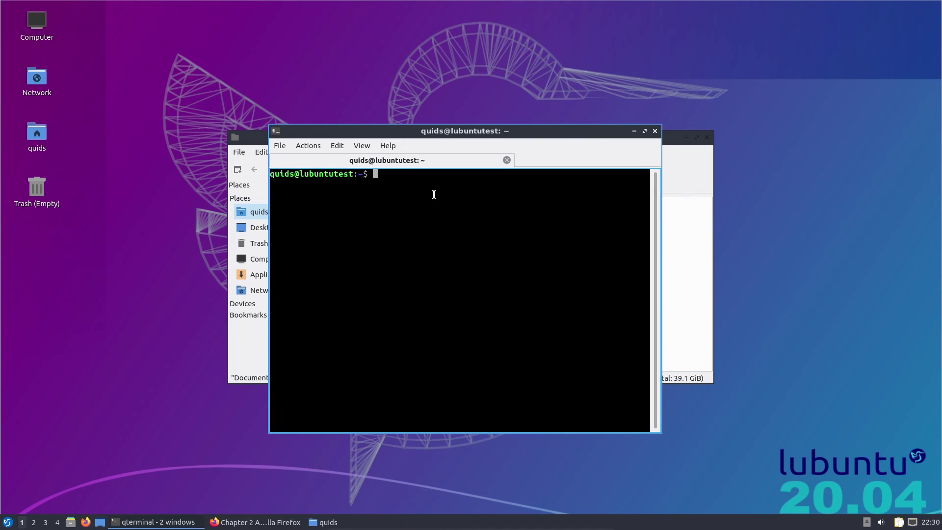
click(655, 131)
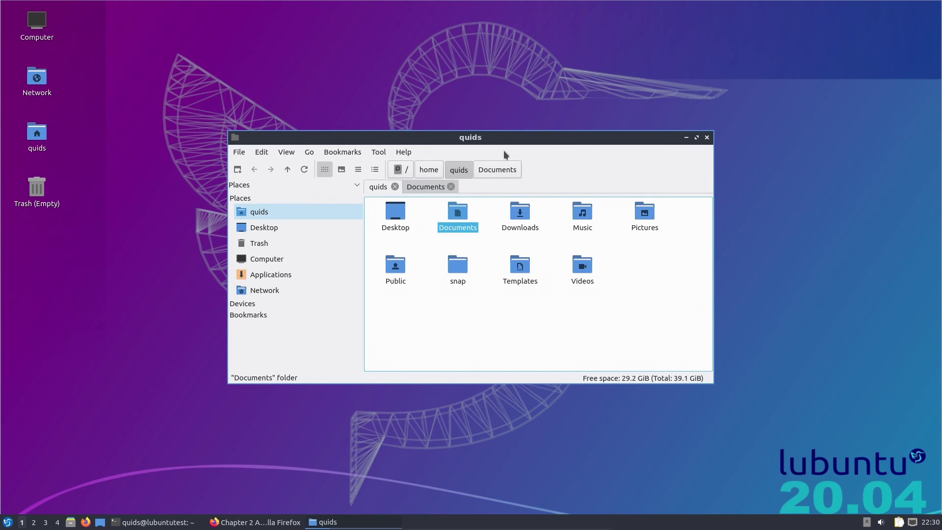
click(430, 190)
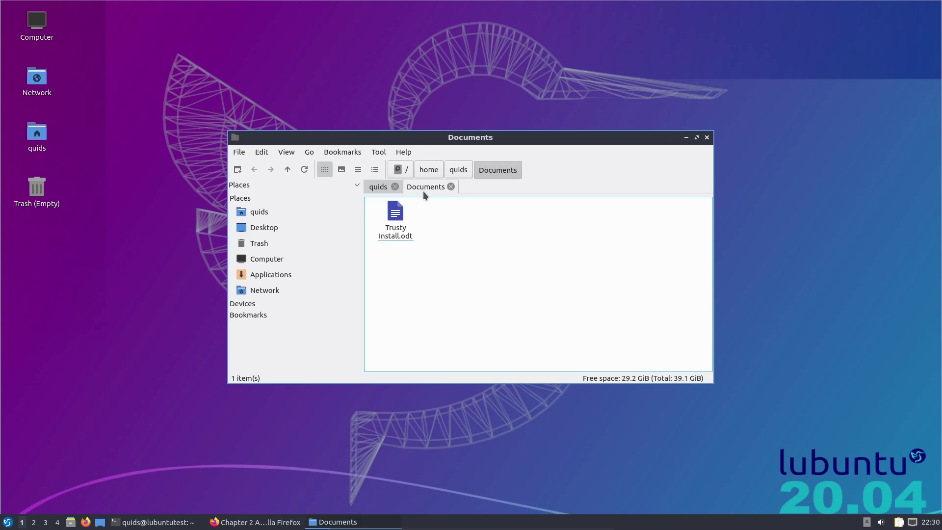
key(F4)
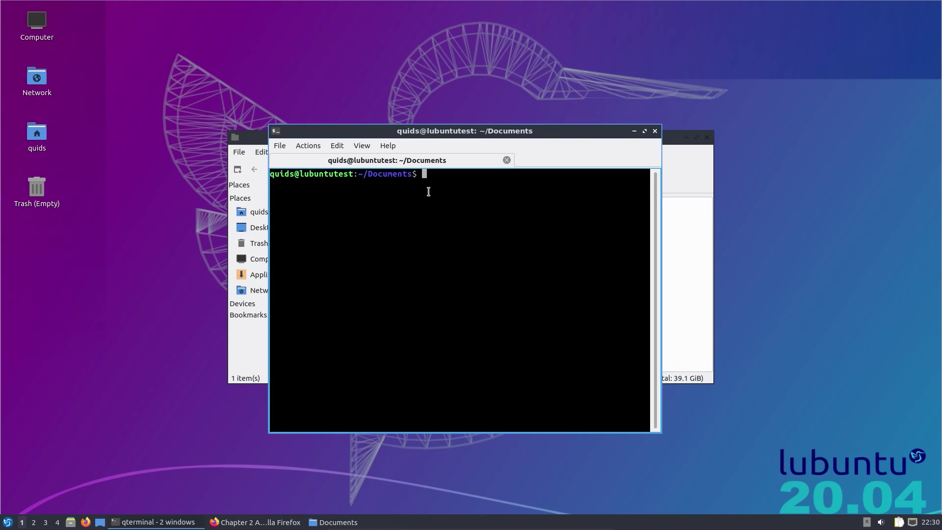
click(655, 131)
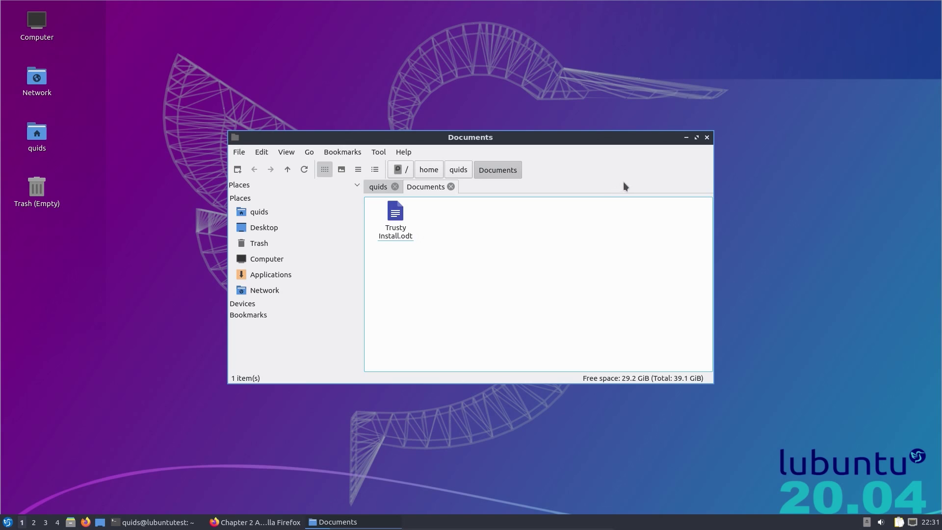
Step: Browse Wallpaper into Abstract, back up, into another image subfolder, then open the applications menu
key(alt+Left)
double_click(398, 212)
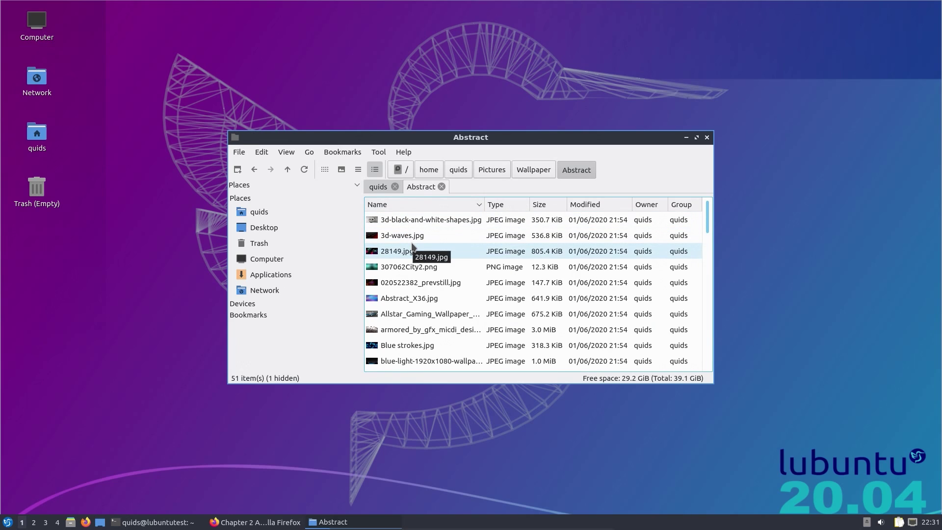
key(BackSpace)
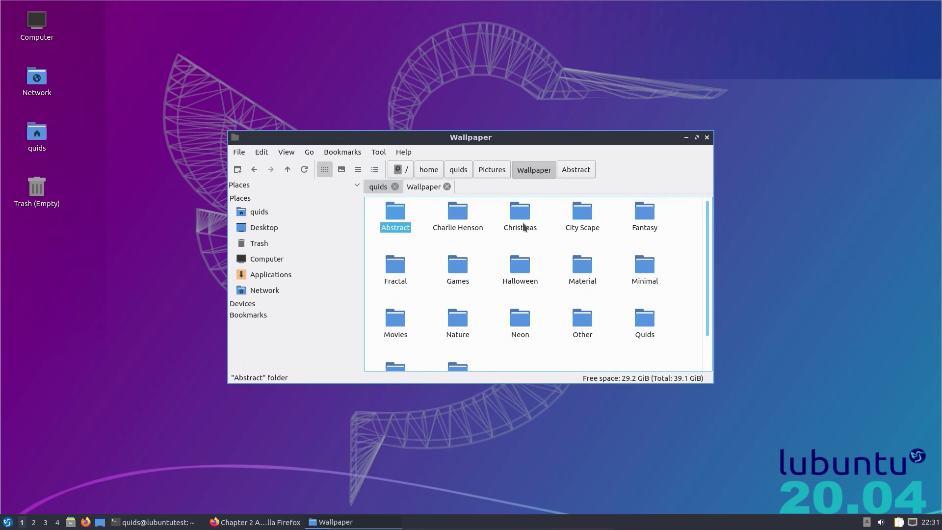
click(455, 219)
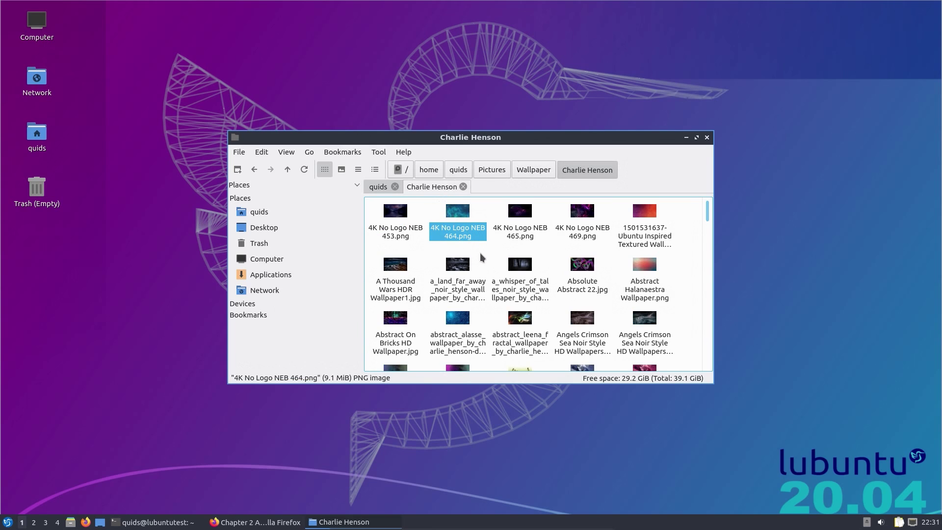
click(7, 522)
Step: Launch LibreOffice Writer from the Office menu and discard the recovered document
mouse_move(30, 402)
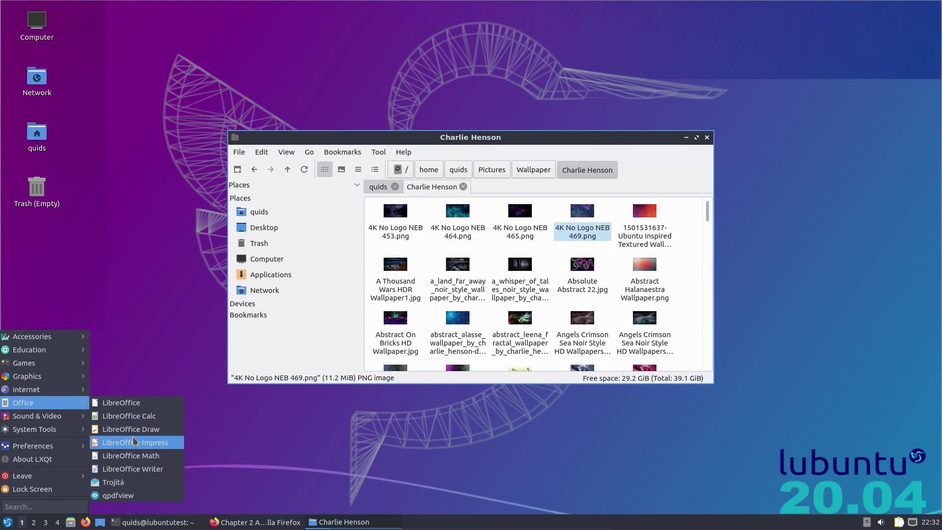
click(133, 468)
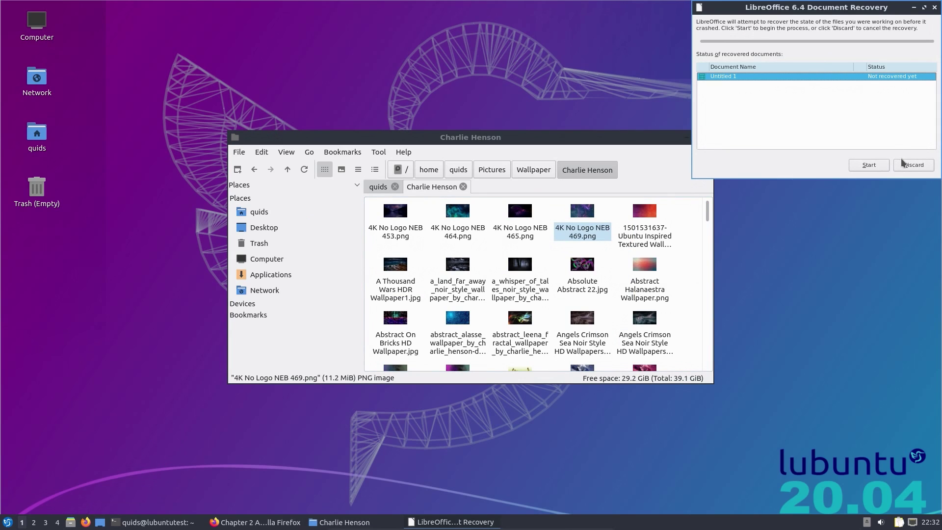
click(908, 163)
click(869, 111)
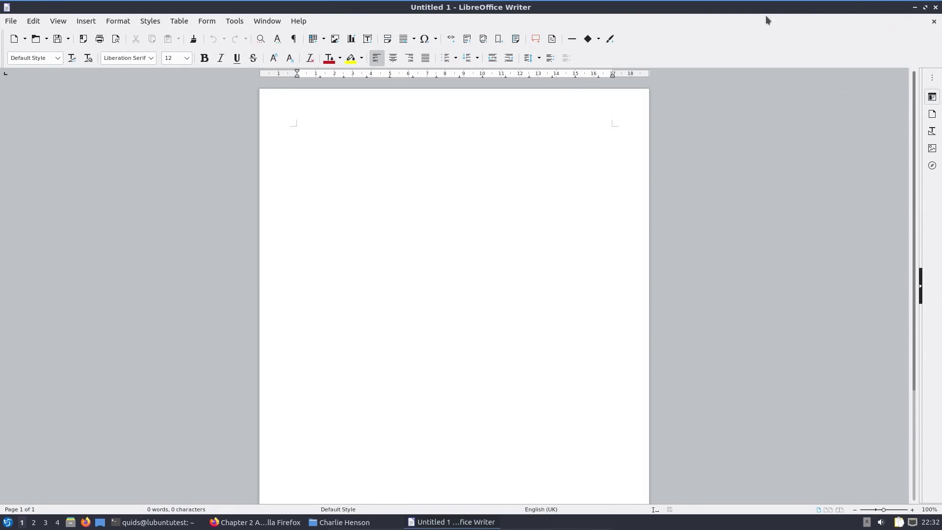
Step: Launch the Text Editor (gedit) from the Accessories menu
click(8, 522)
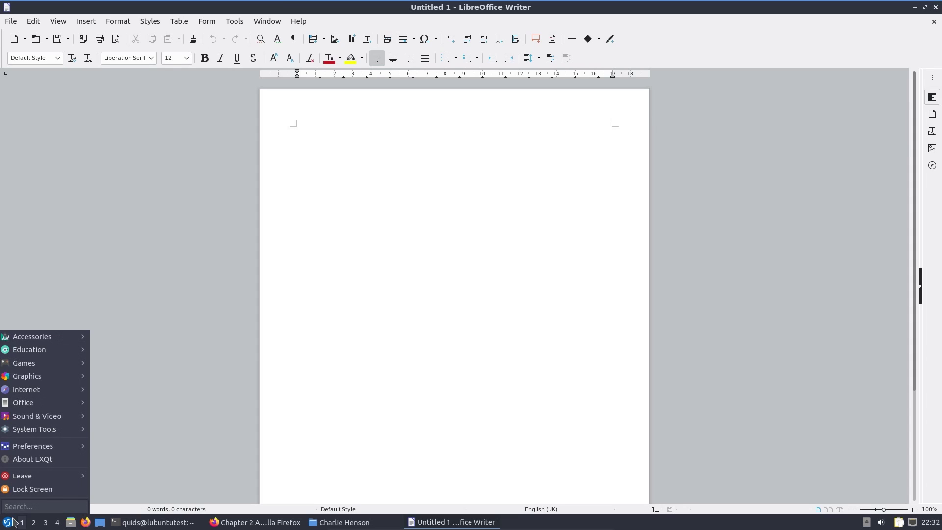
mouse_move(58, 337)
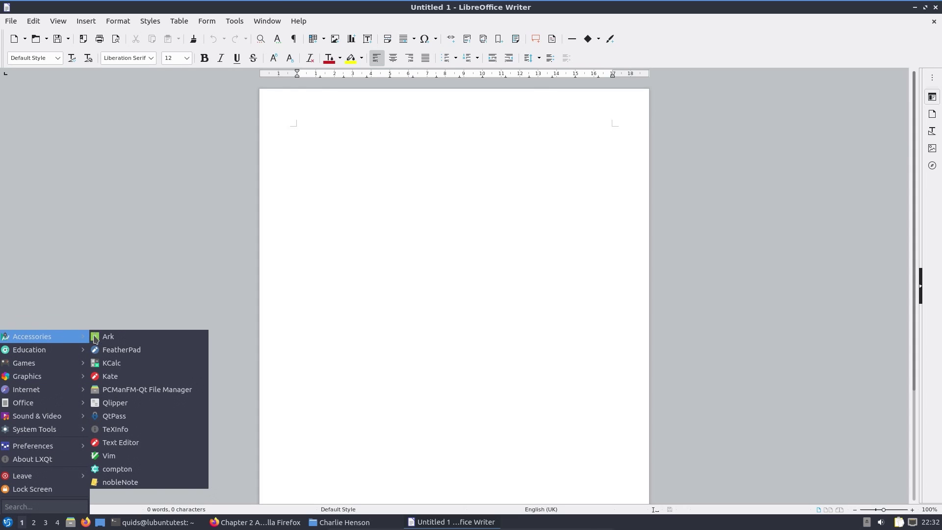
click(156, 444)
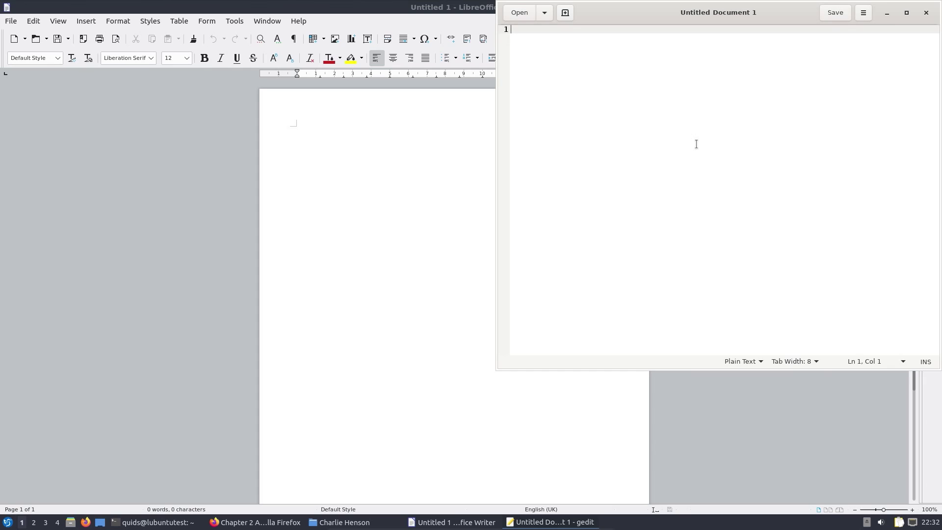
Step: Open and close gedit's main options menu twice
click(870, 13)
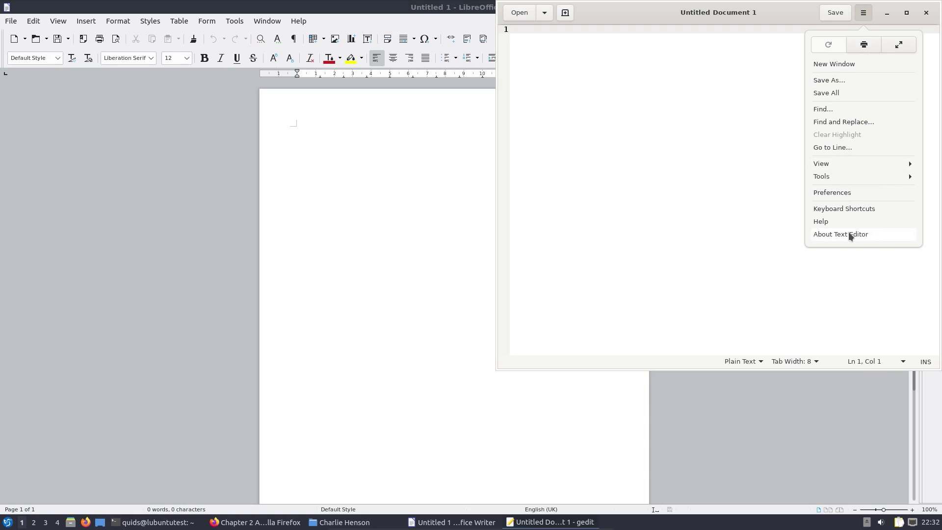
click(786, 205)
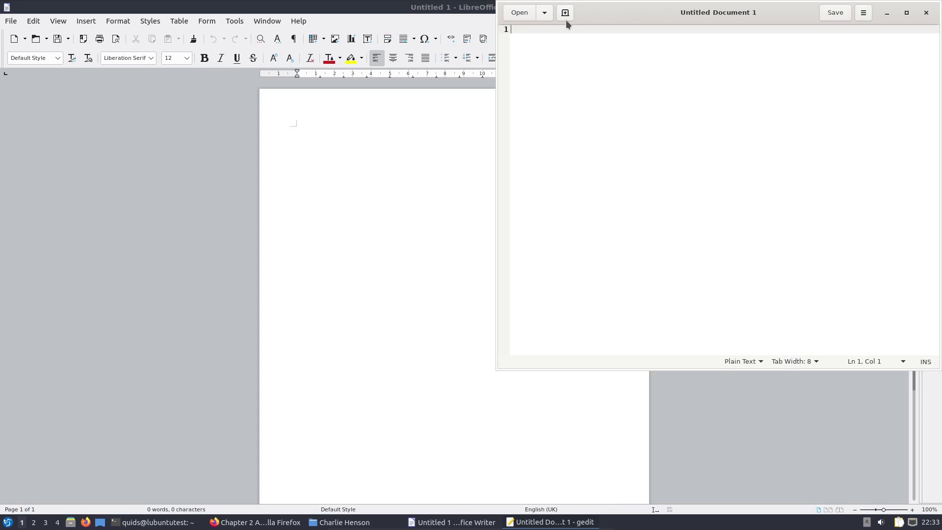
click(864, 15)
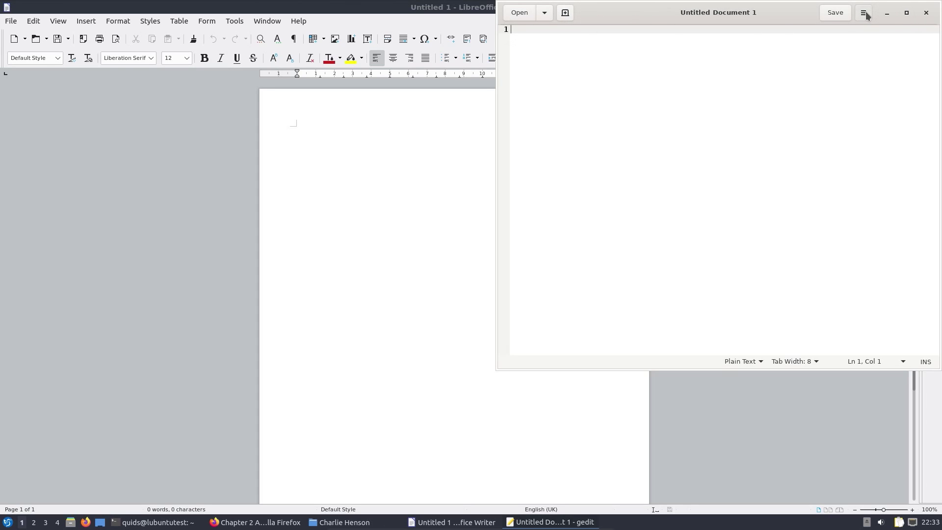
click(775, 60)
Step: Launch GIMP and then Inkscape from the Graphics section of the applications menu
click(11, 525)
mouse_move(84, 378)
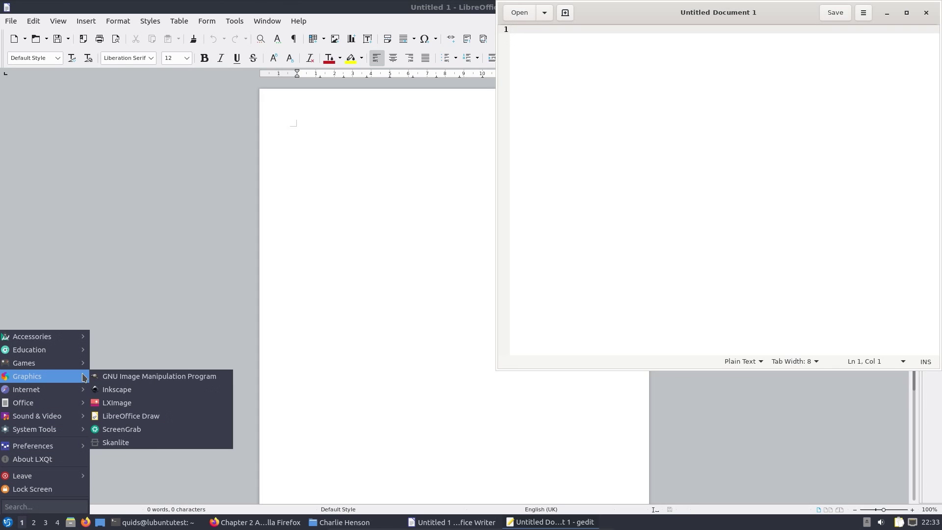
click(122, 377)
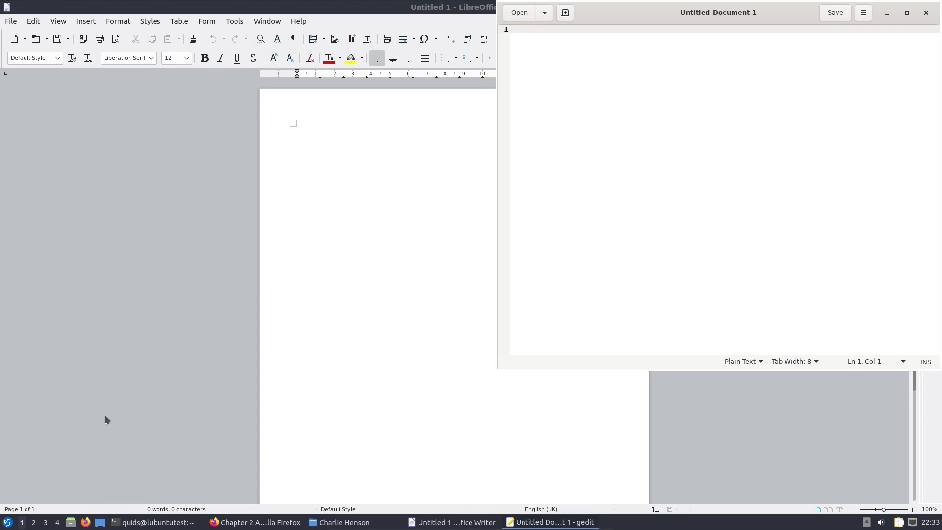
click(10, 524)
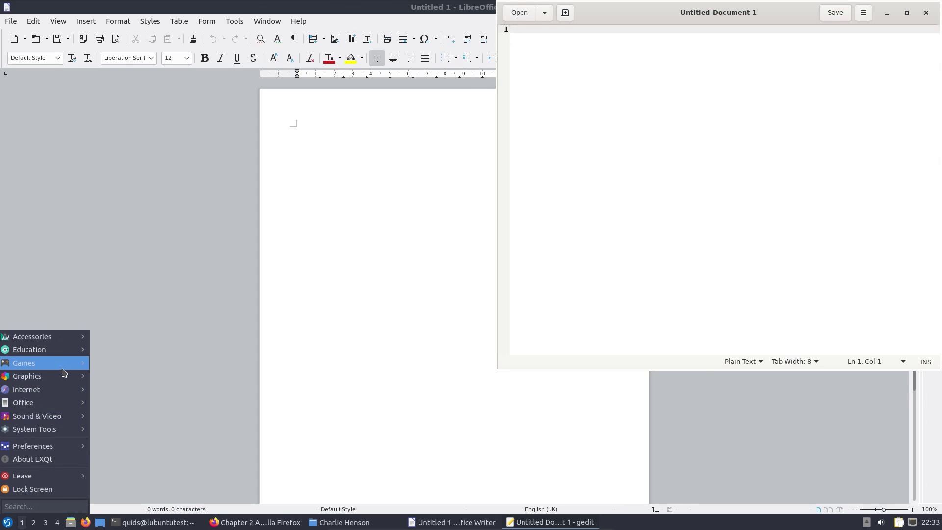
mouse_move(63, 390)
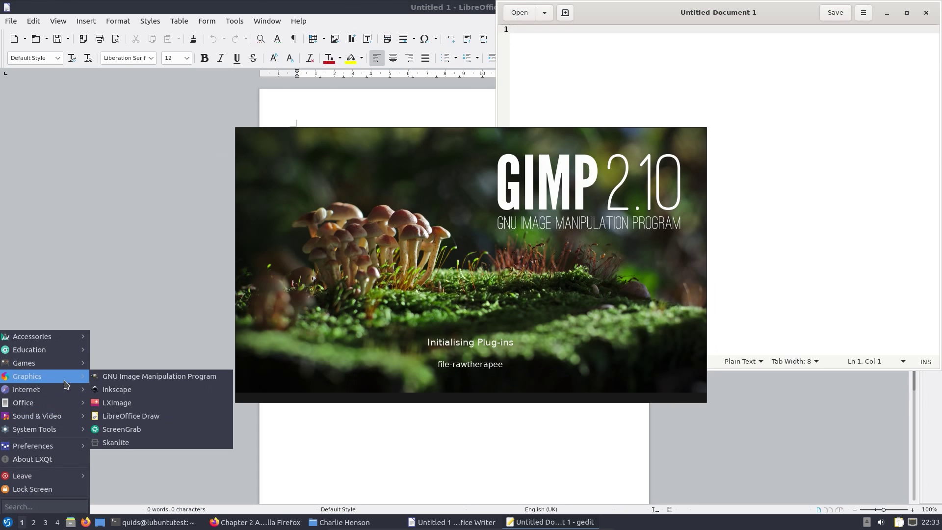
click(113, 386)
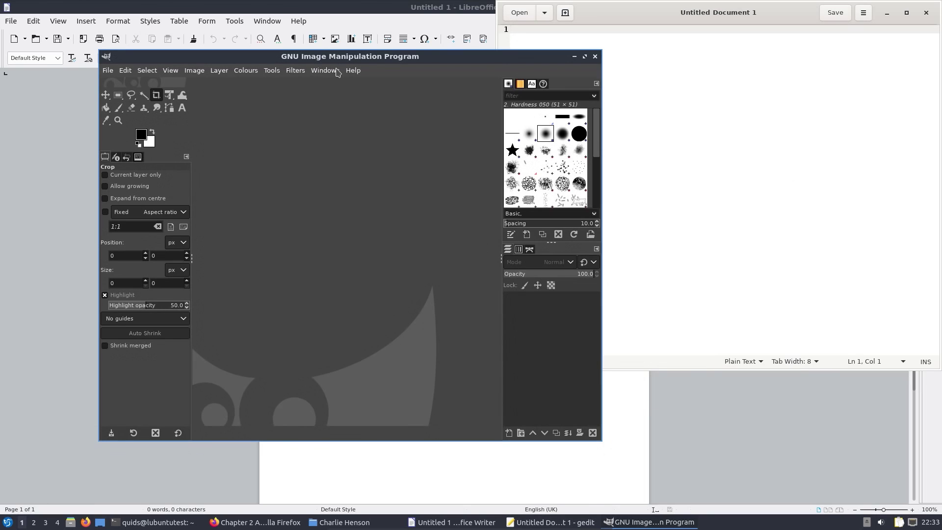
Step: Move the Inkscape window aside and look through GIMP's Windows menu without choosing anything
click(326, 70)
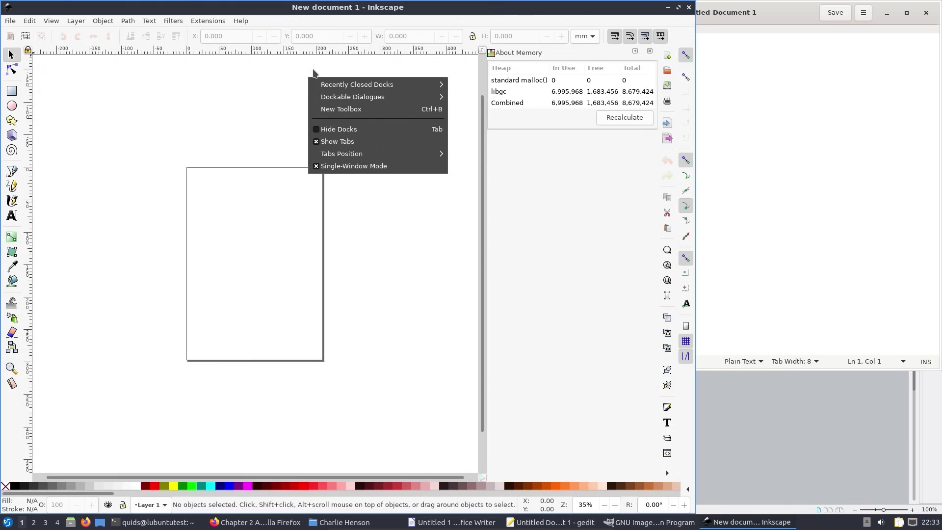
click(349, 70)
drag(436, 5, 745, 116)
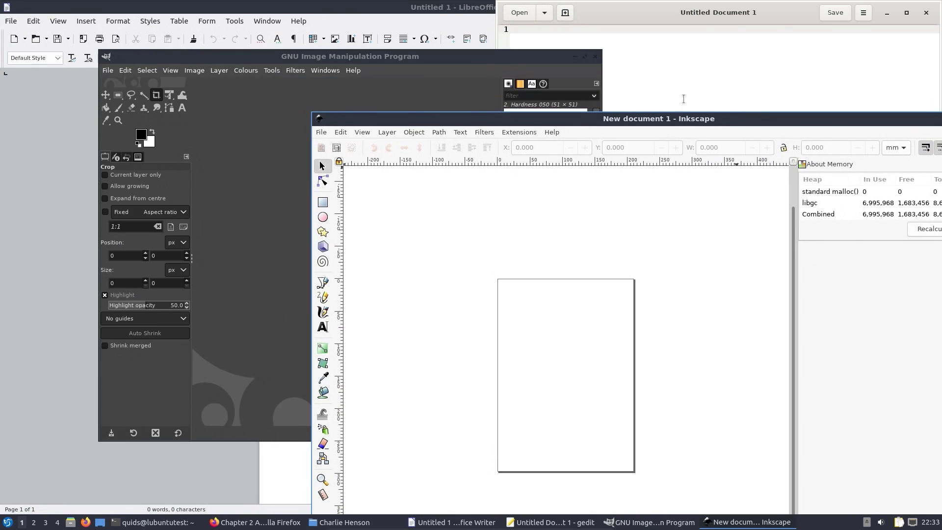
click(310, 71)
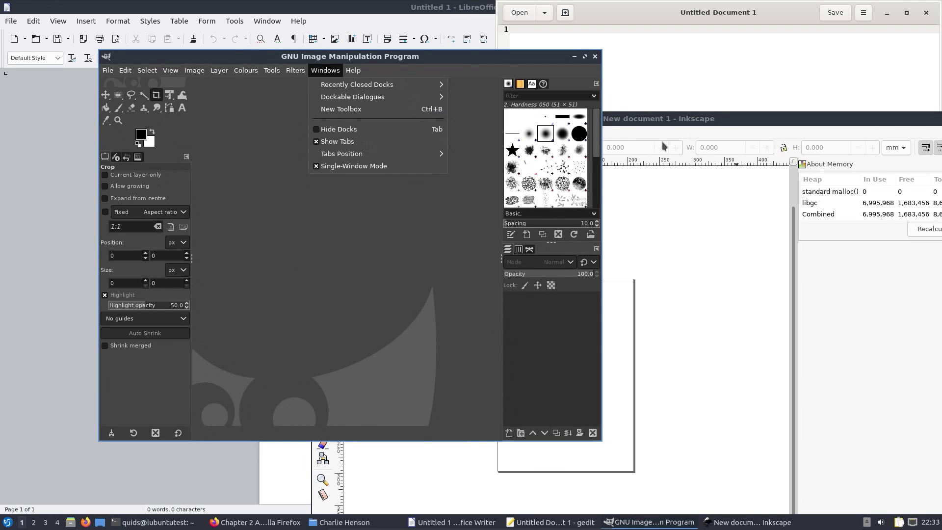
click(651, 124)
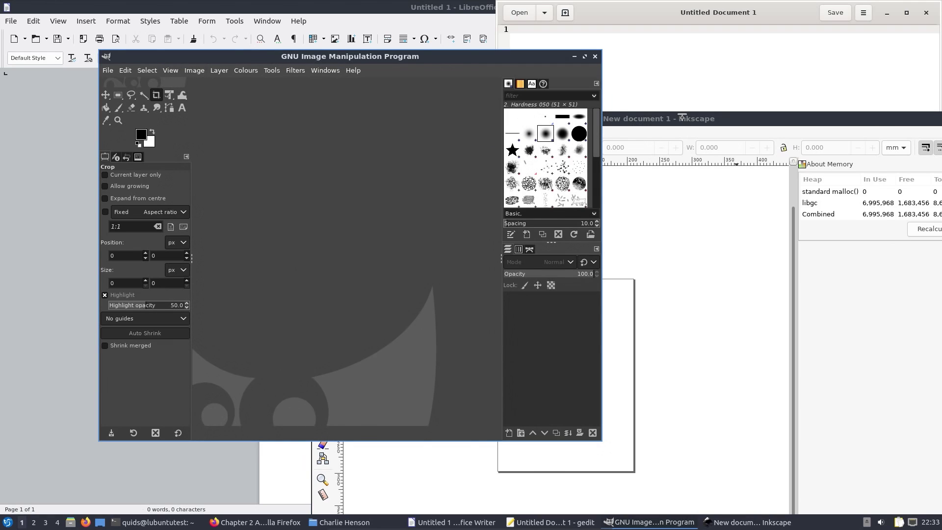
Step: Drag the Inkscape window up and left, then browse its Text menu
drag(669, 116, 436, 19)
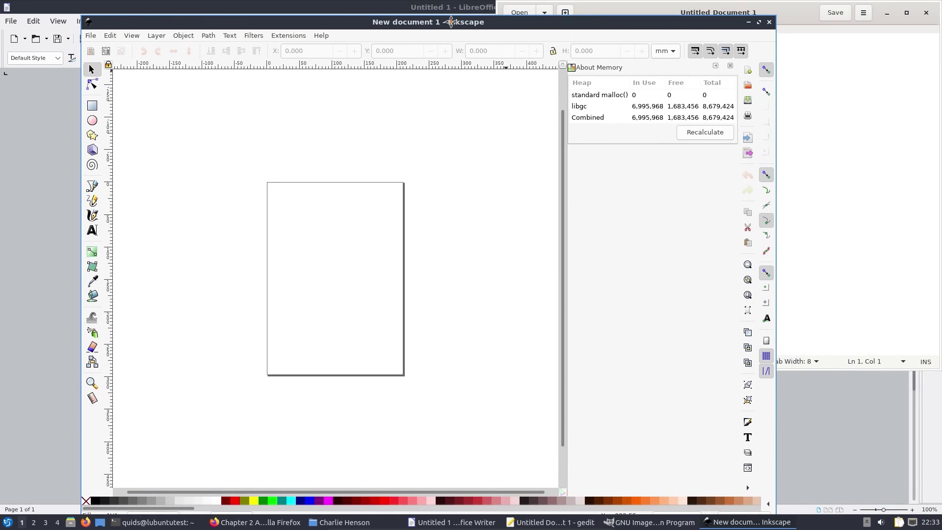
click(289, 36)
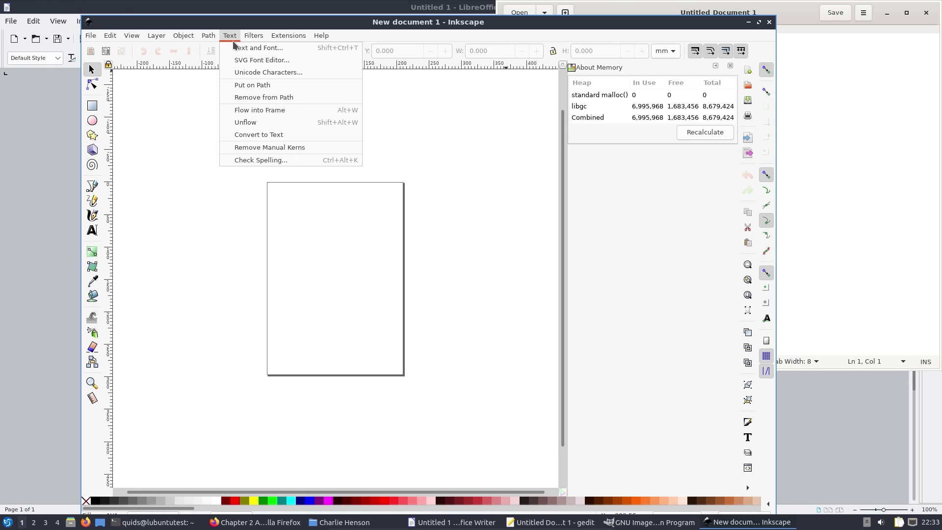
Step: Search the applications menu for 'kde' and launch Kdenlive
mouse_move(260, 43)
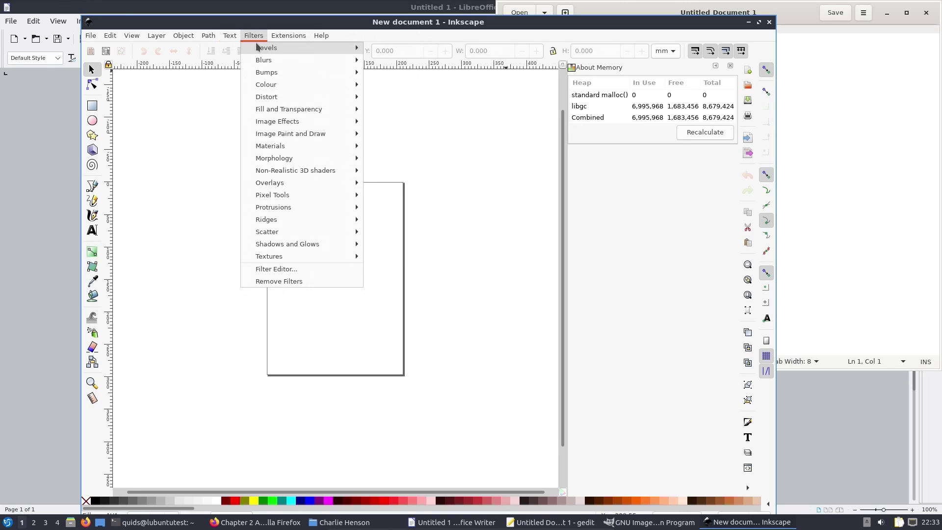
mouse_move(177, 45)
mouse_move(110, 37)
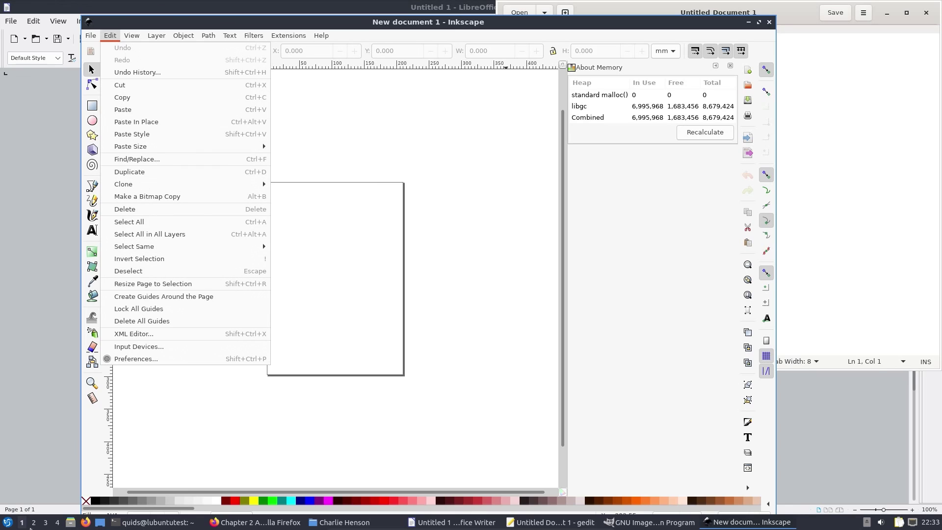
click(7, 522)
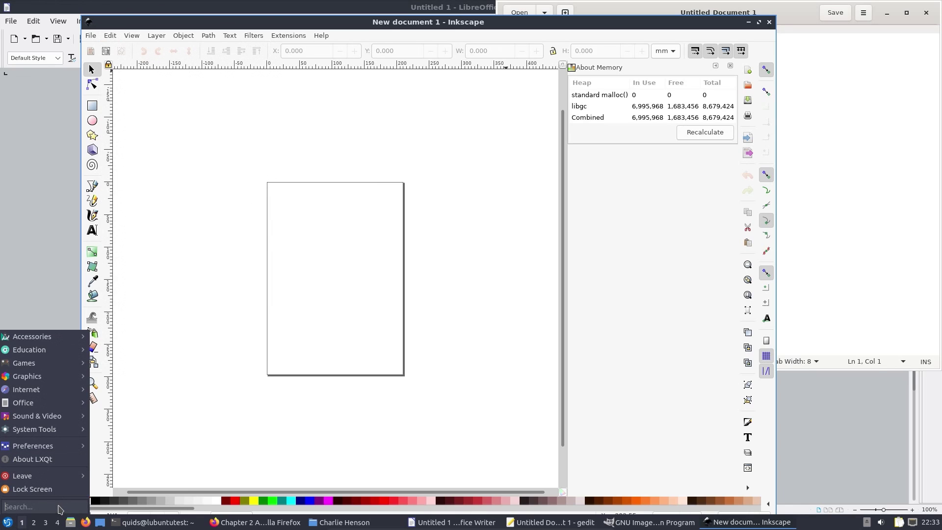
text(kde)
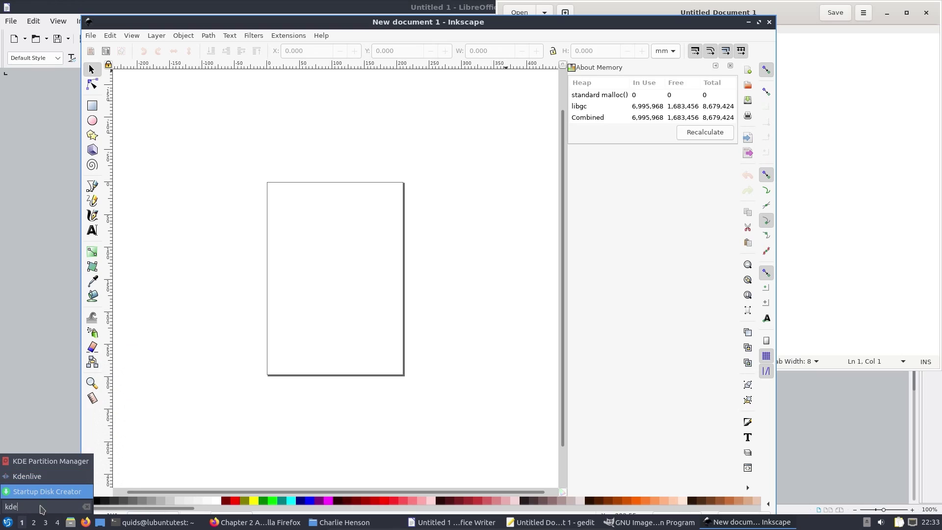
click(36, 483)
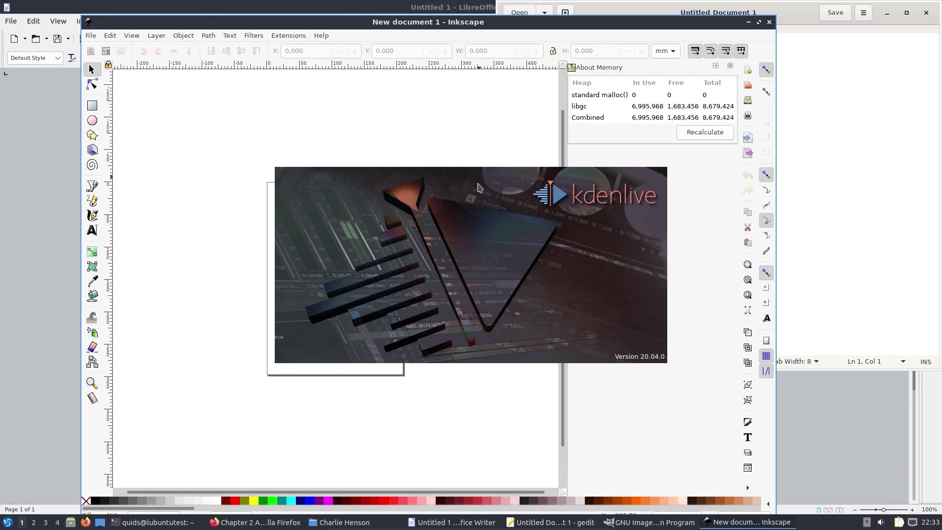
Step: Browse Kdenlive's Settings, Monitor and Clip menus without changing anything
click(7, 522)
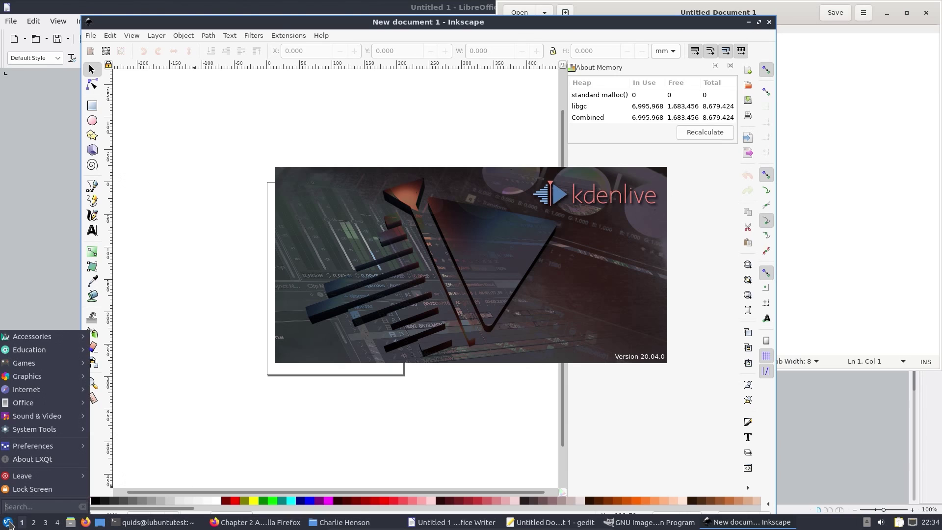
click(242, 22)
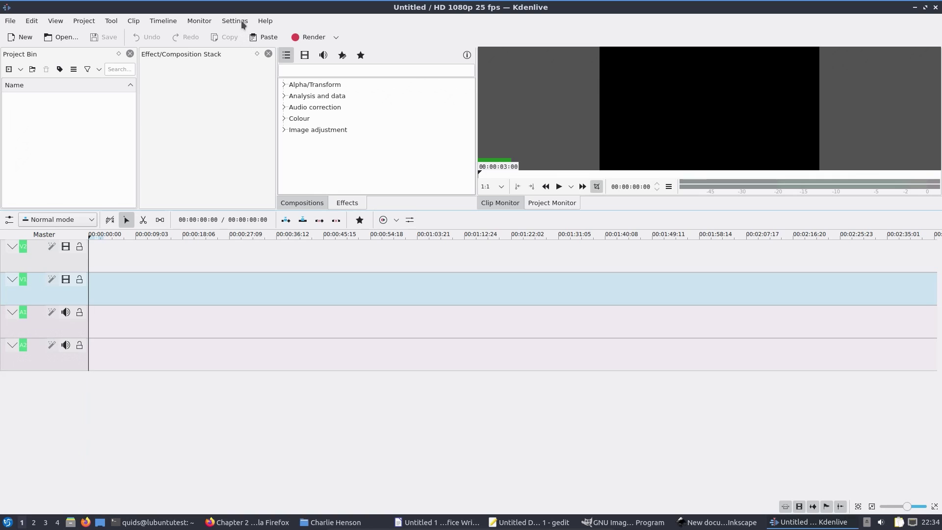
click(241, 22)
mouse_move(208, 23)
mouse_move(135, 23)
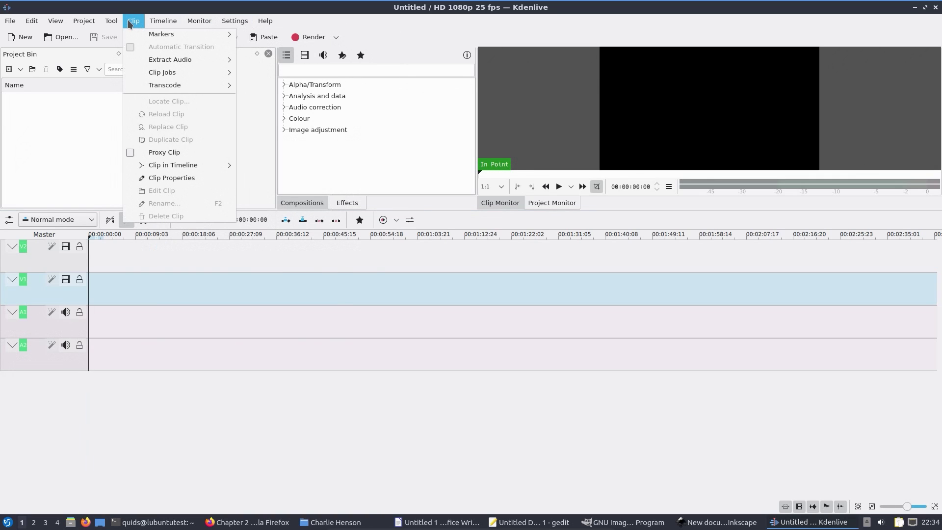
click(7, 522)
click(7, 522)
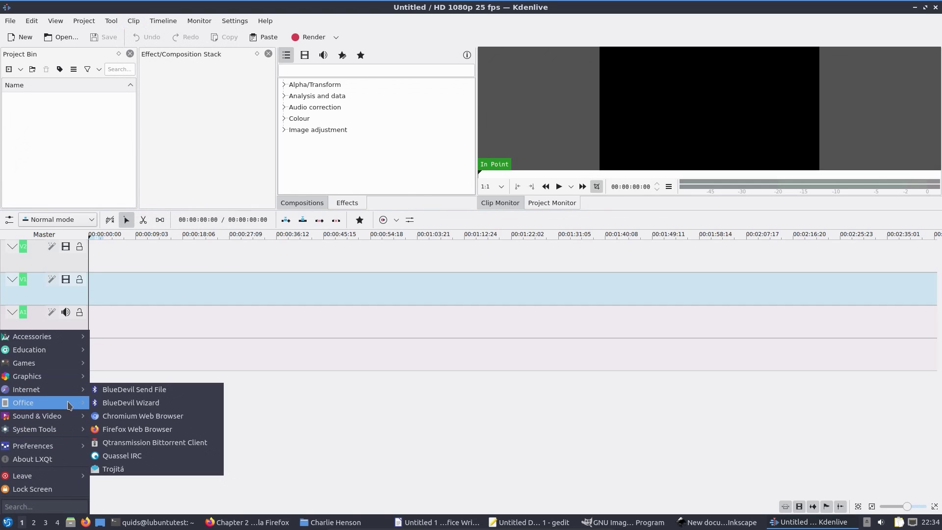
Step: Launch Chromium from Internet in the start menu and nudge its window right
mouse_move(72, 395)
click(142, 418)
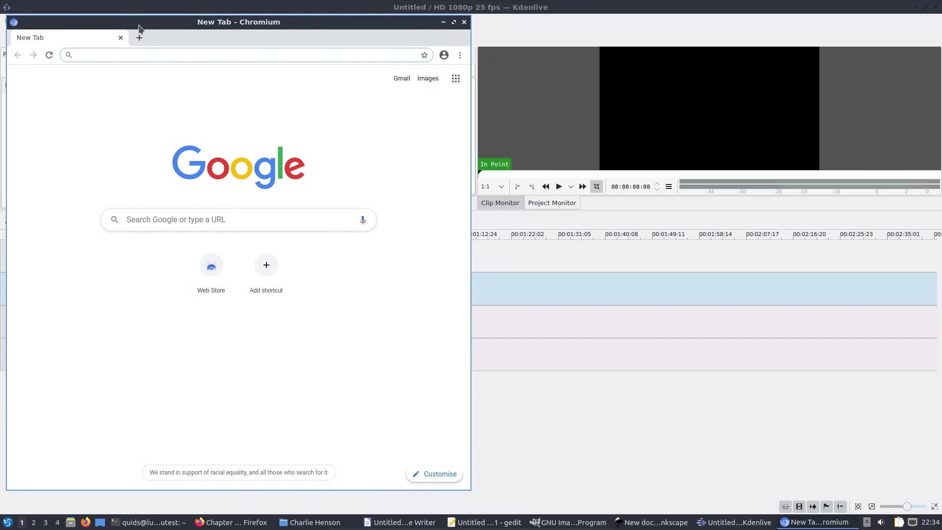
drag(139, 28, 154, 25)
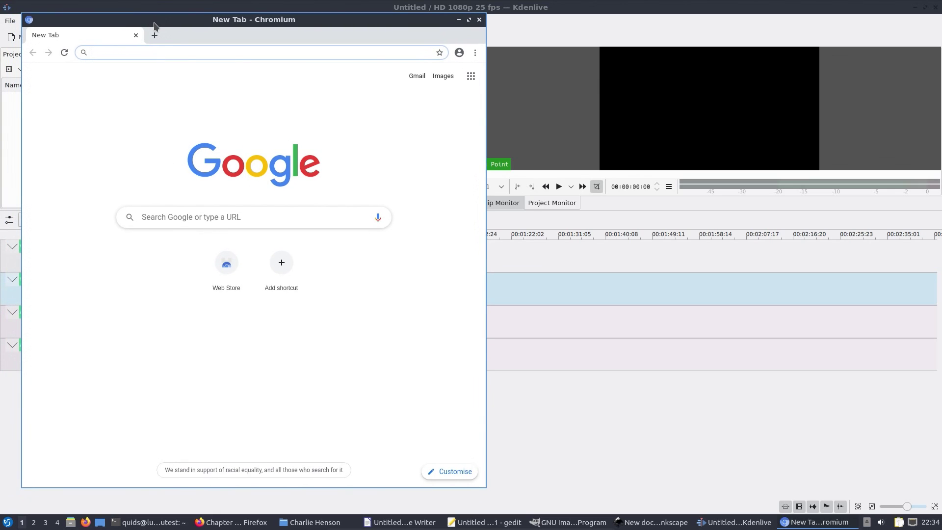
Step: Open a second New Tab and look over the Google apps grid before closing it
click(153, 34)
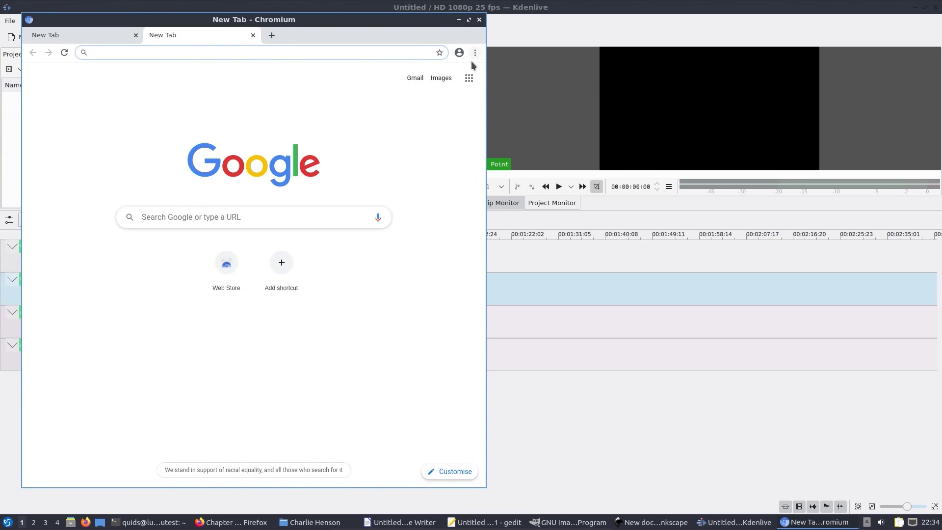
click(469, 78)
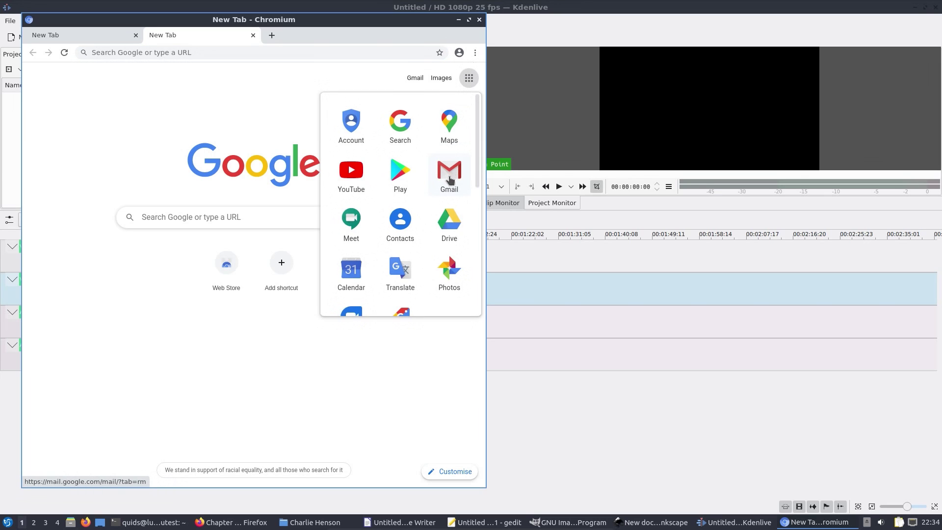
scroll(450, 185, down, 5)
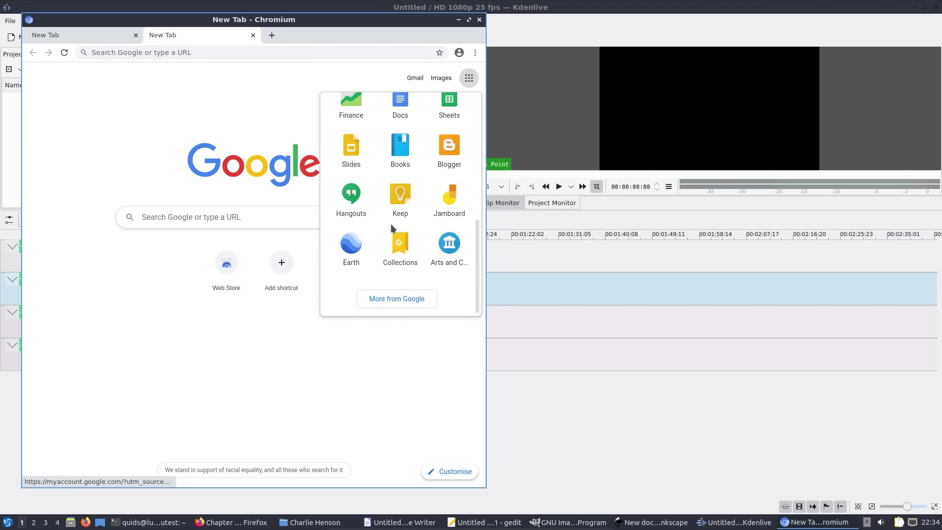
click(112, 144)
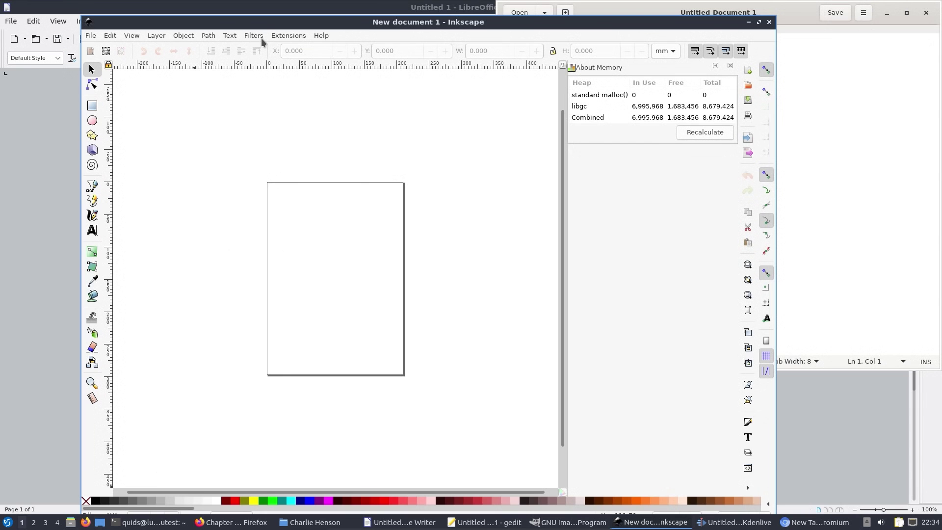
Step: Browse Inkscape's Filters > Bevels and Path menus without applying anything, then raise gedit and Writer
click(255, 36)
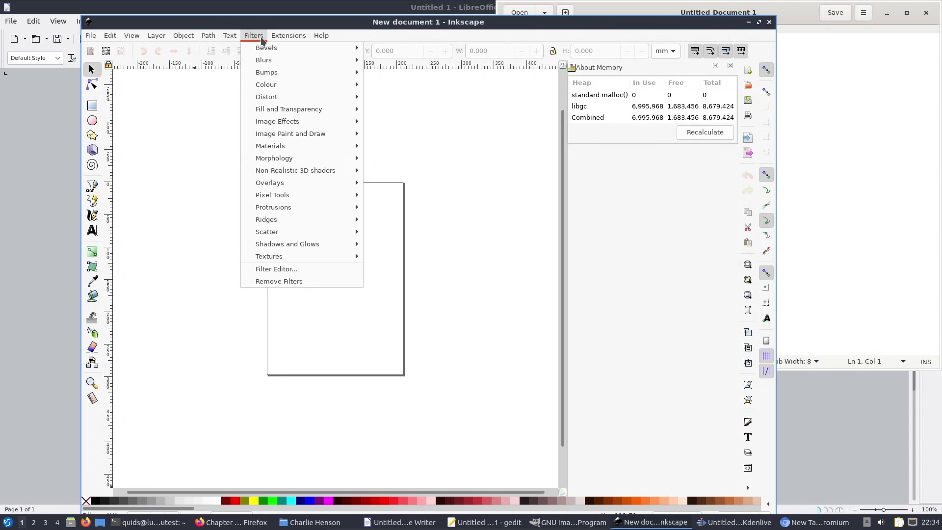
mouse_move(262, 49)
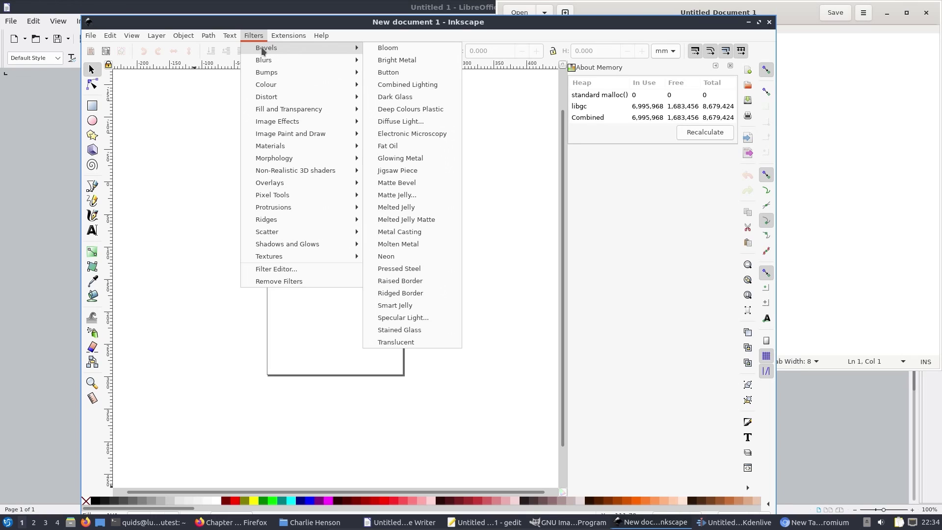
mouse_move(217, 39)
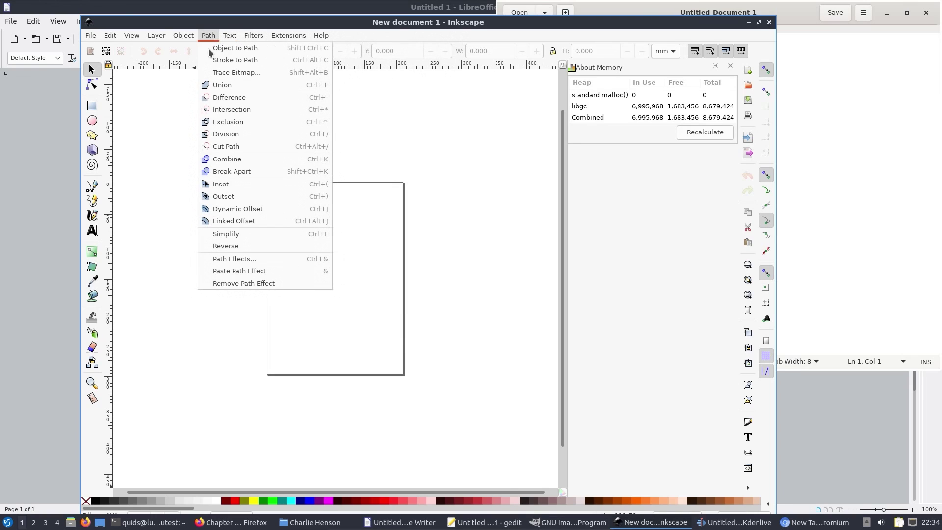
click(178, 105)
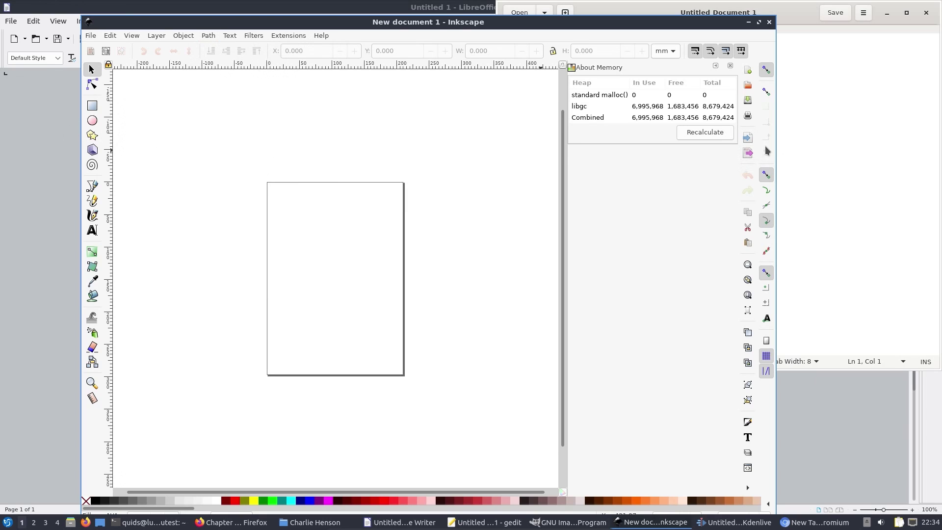
click(810, 174)
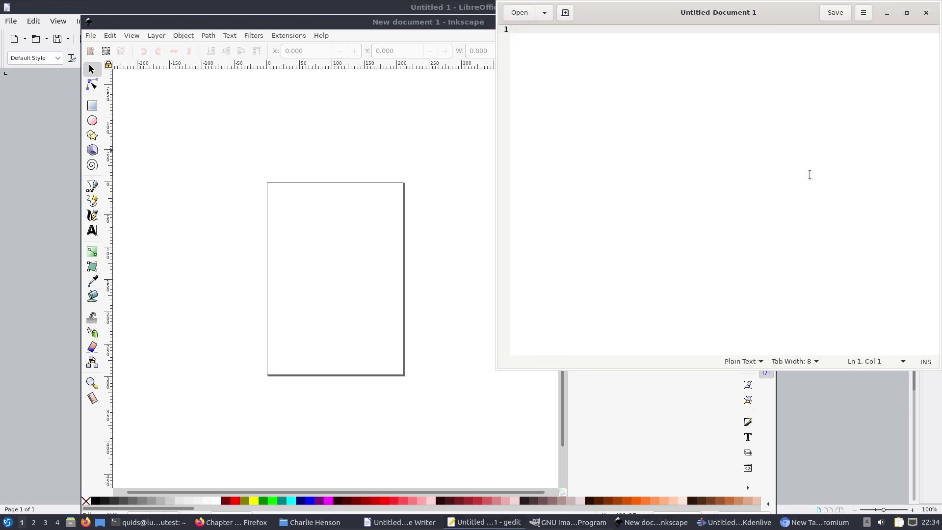
click(814, 442)
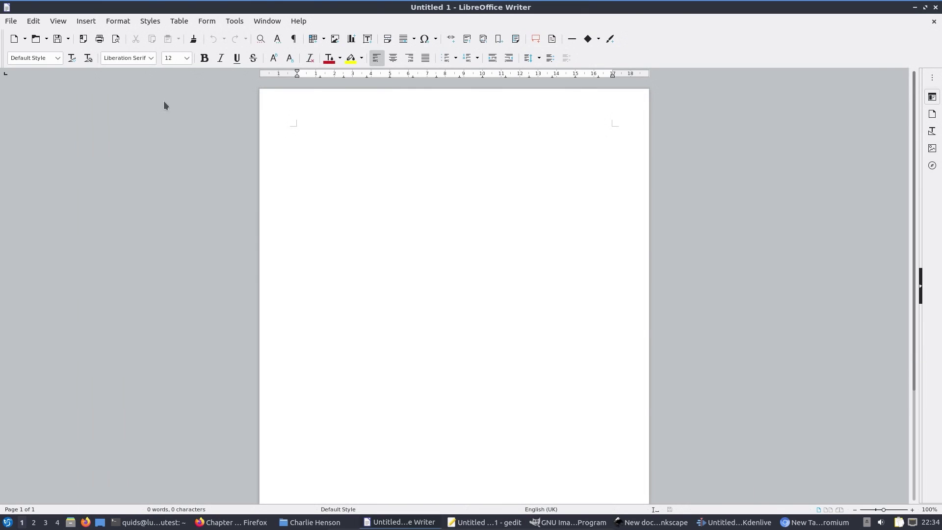
Step: Minimize LibreOffice Writer and close the gedit, Inkscape and GIMP windows
click(913, 8)
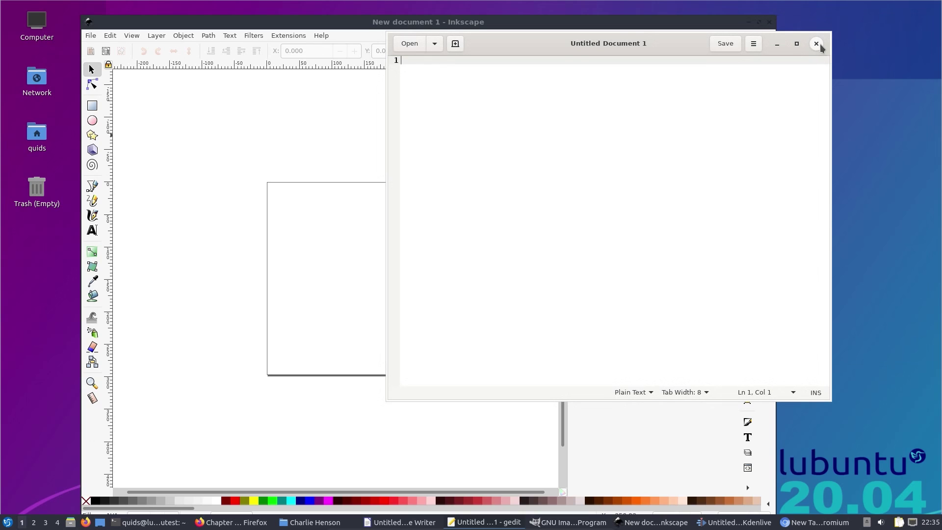
click(818, 43)
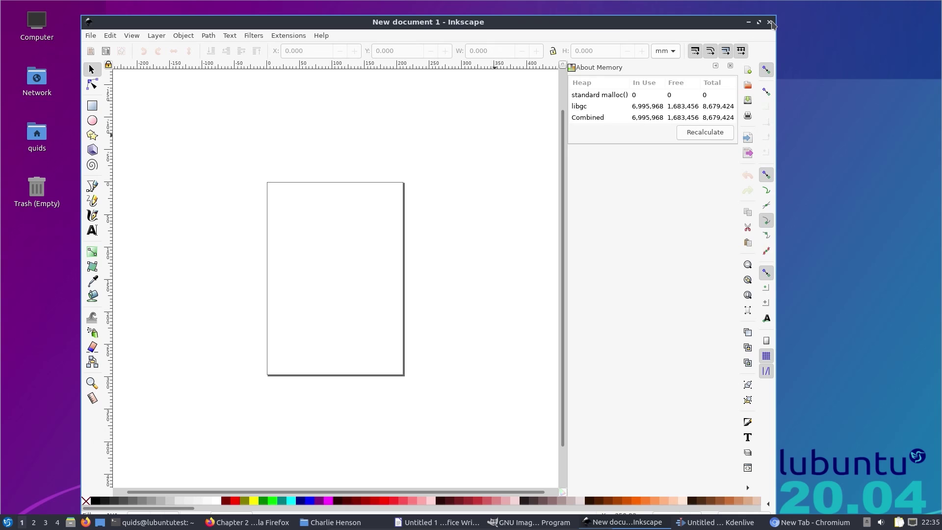
click(768, 22)
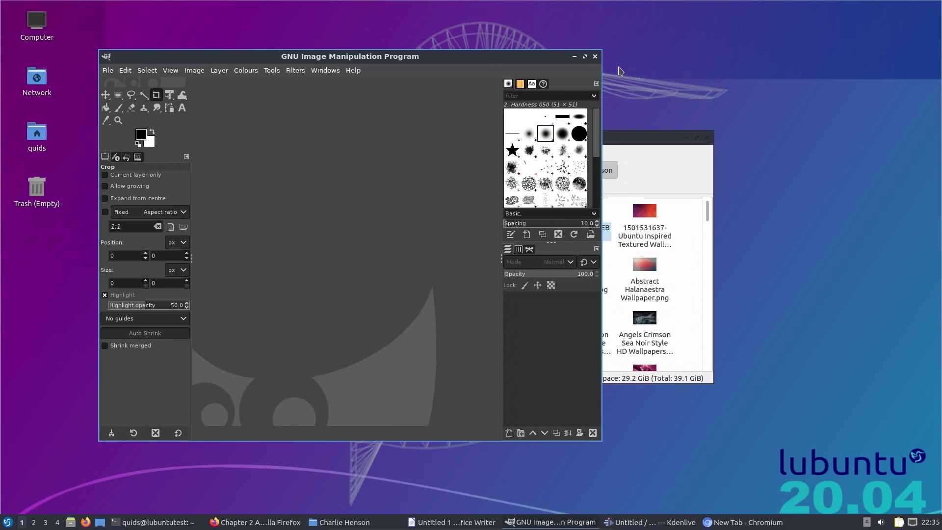
click(595, 56)
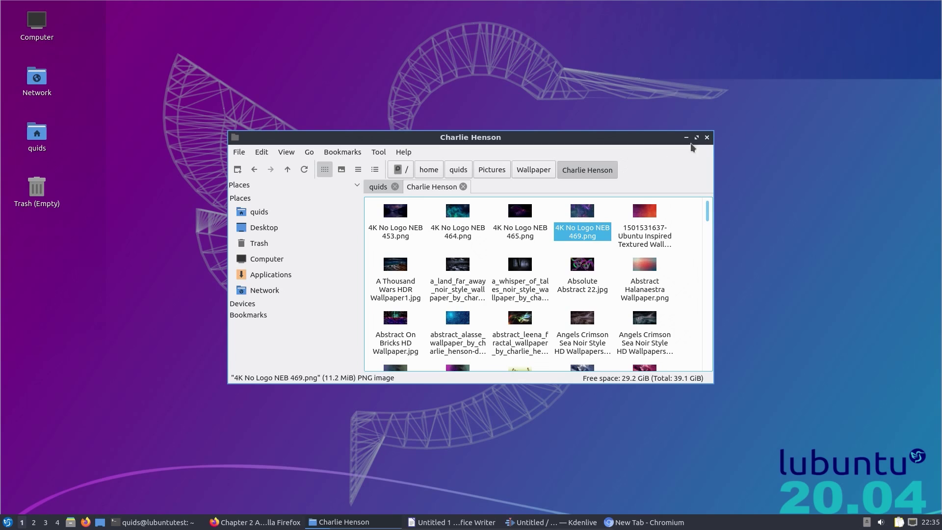
Step: Close the wallpaper folder tab and go to the address ssh://malina in the path bar
key(ctrl+w)
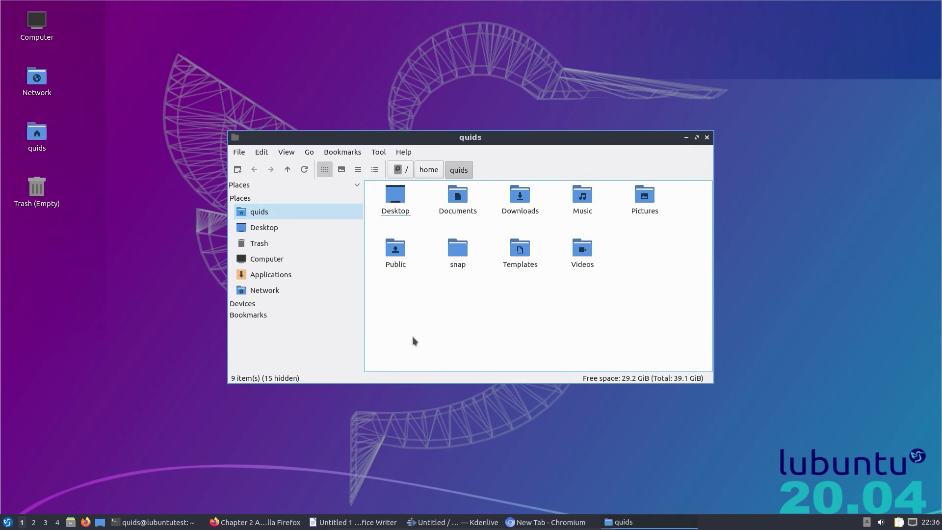
click(508, 169)
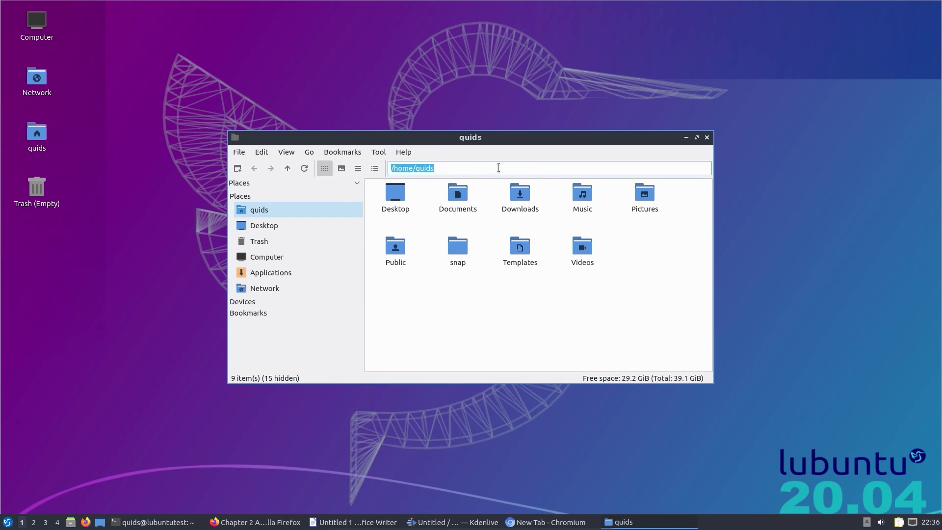
text(ssh://malina.tzd)
key(Return)
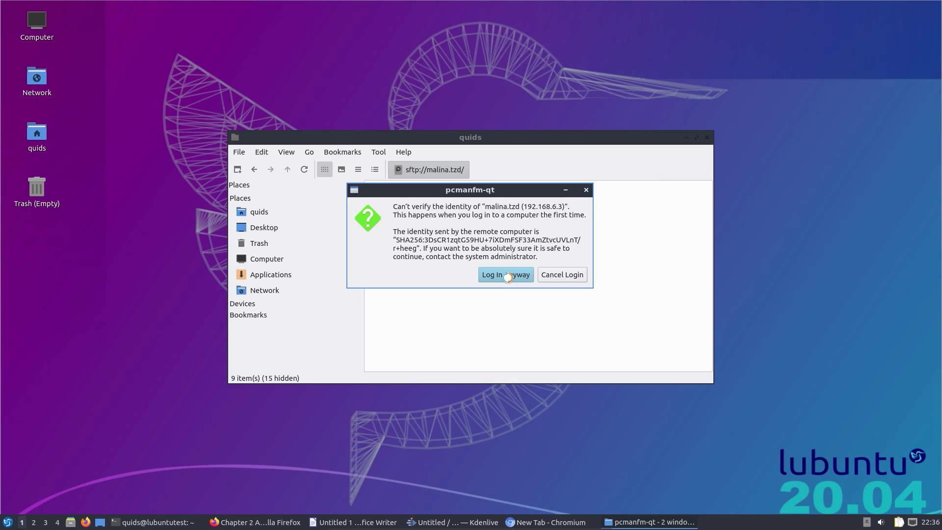
Step: Log in despite the unverified host, then dismiss the login-cancelled and not-mounted errors
click(501, 274)
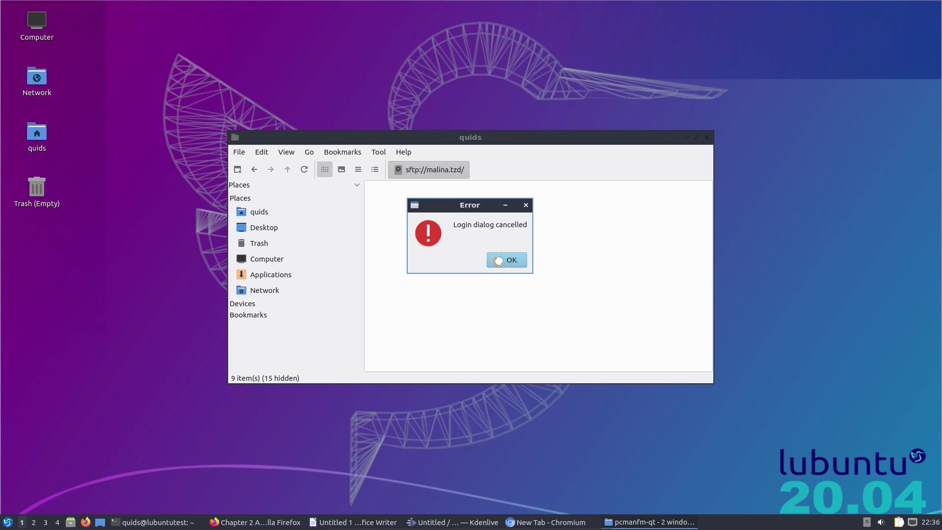
click(498, 261)
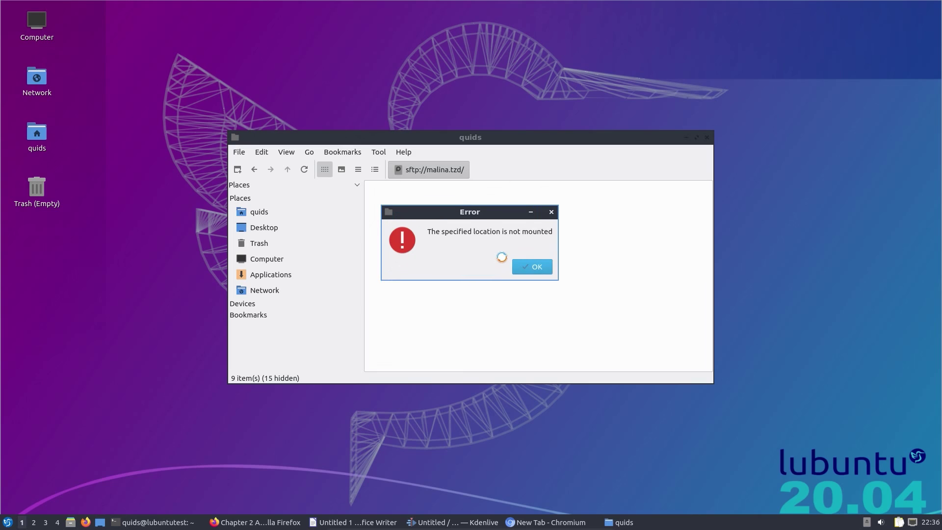
click(536, 266)
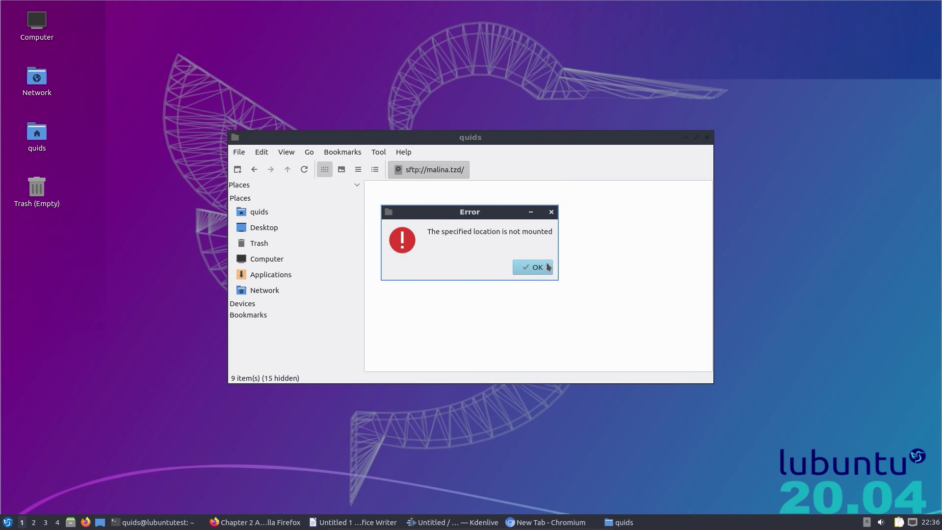
Step: Connect via Go > Connect to Server to nas.tzd at /mnt with the user name, then open Data
click(297, 151)
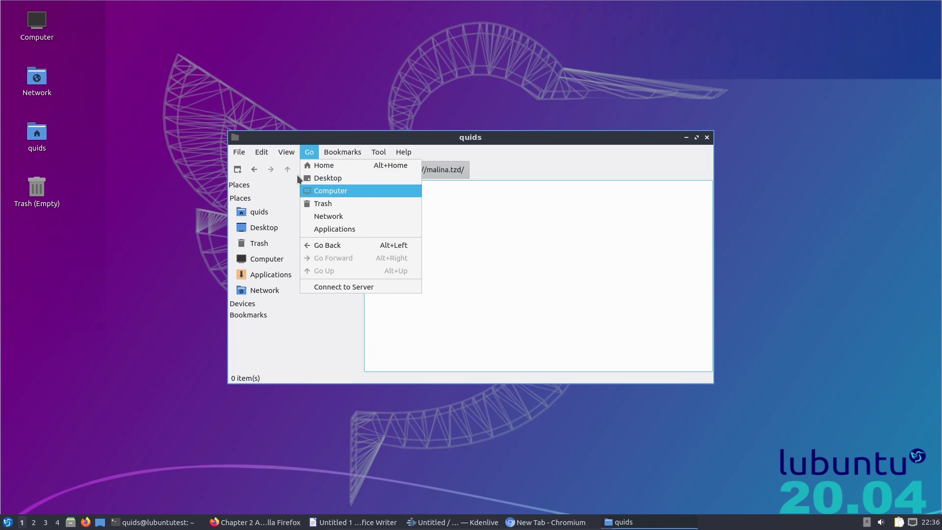
mouse_move(303, 150)
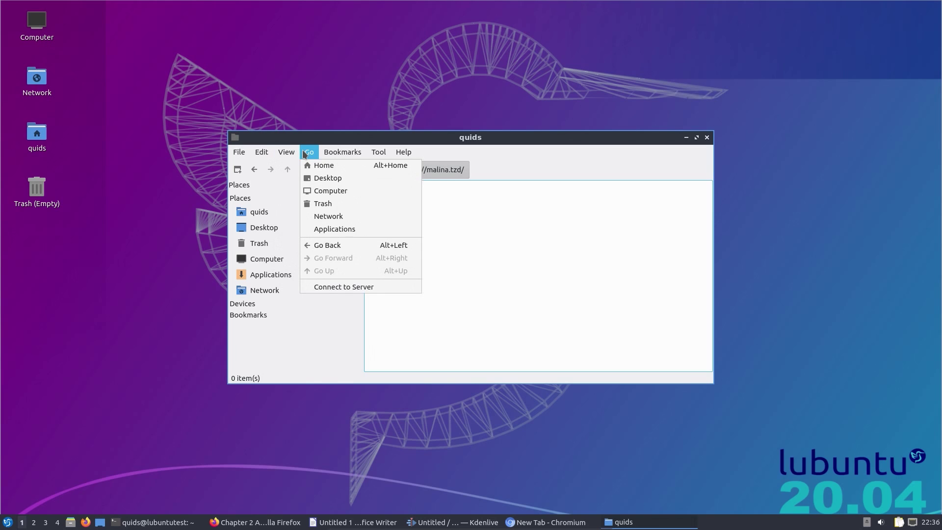
click(343, 286)
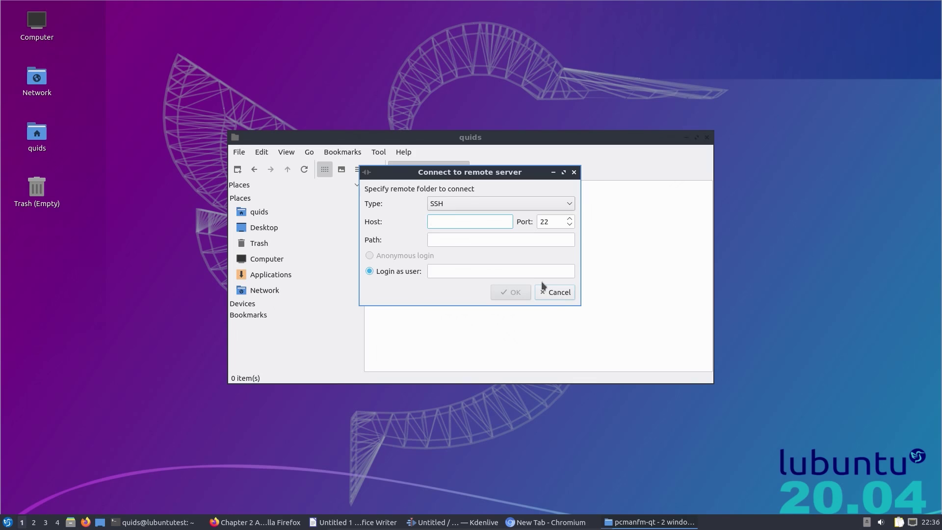
text(nas.tzd)
key(Tab)
key(Tab)
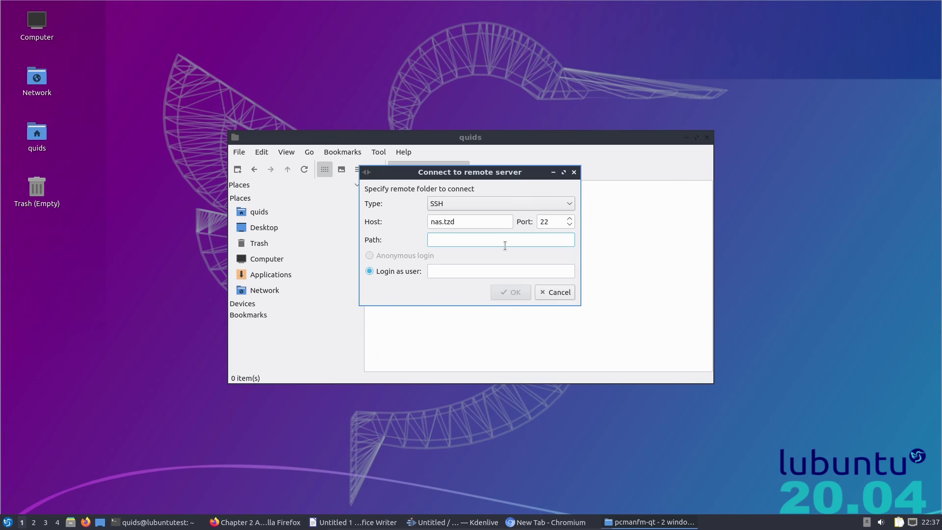
text(/mnt)
key(Tab)
text(quids)
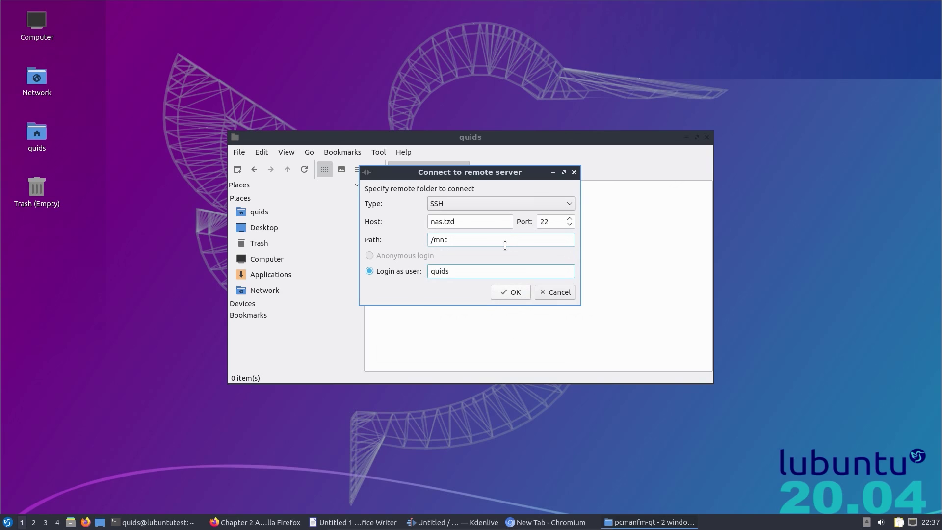
key(Return)
key(Return)
double_click(453, 201)
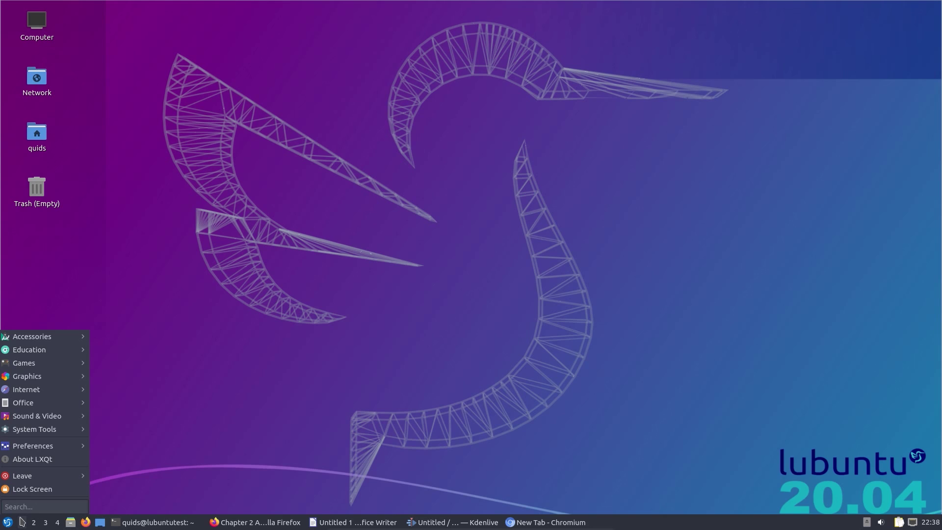
Step: Search the application menu for 'ter', then 'sofapp', clearing each query
text(ter)
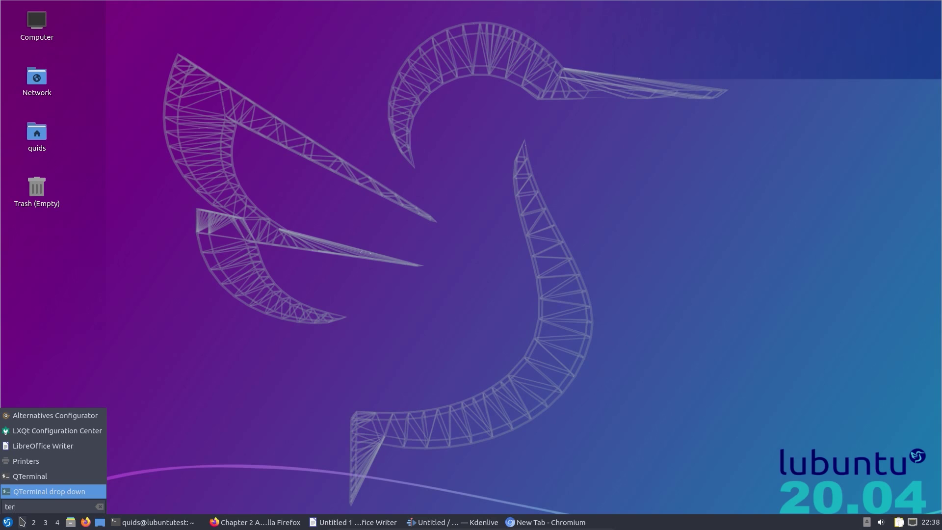
key(ctrl+a)
key(BackSpace)
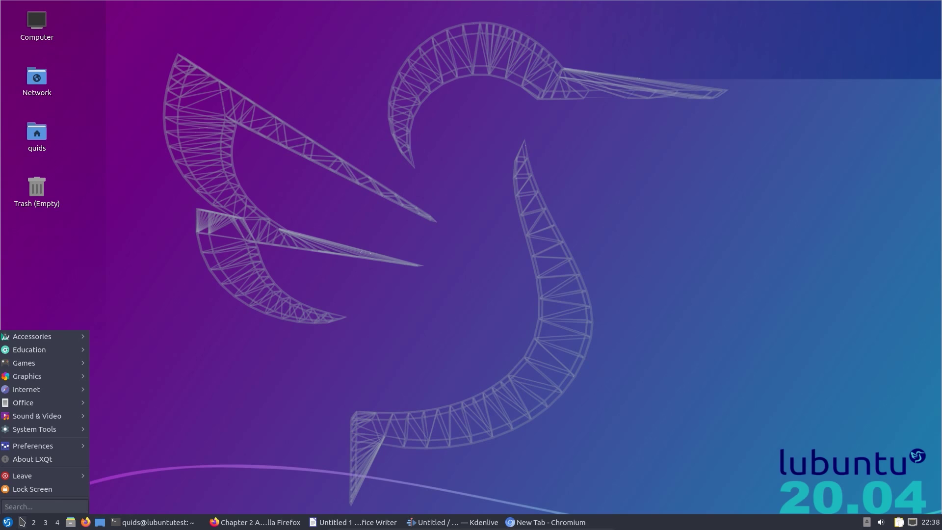
text(sof)
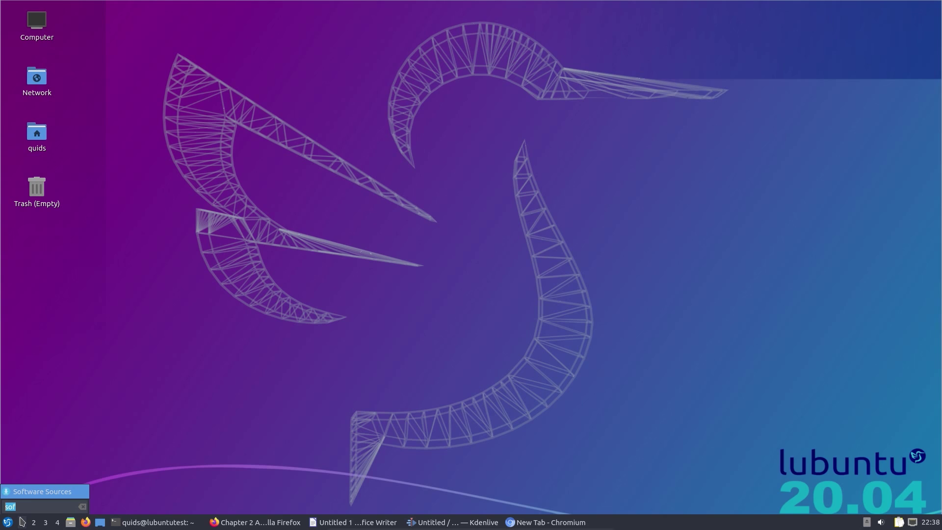
text(app)
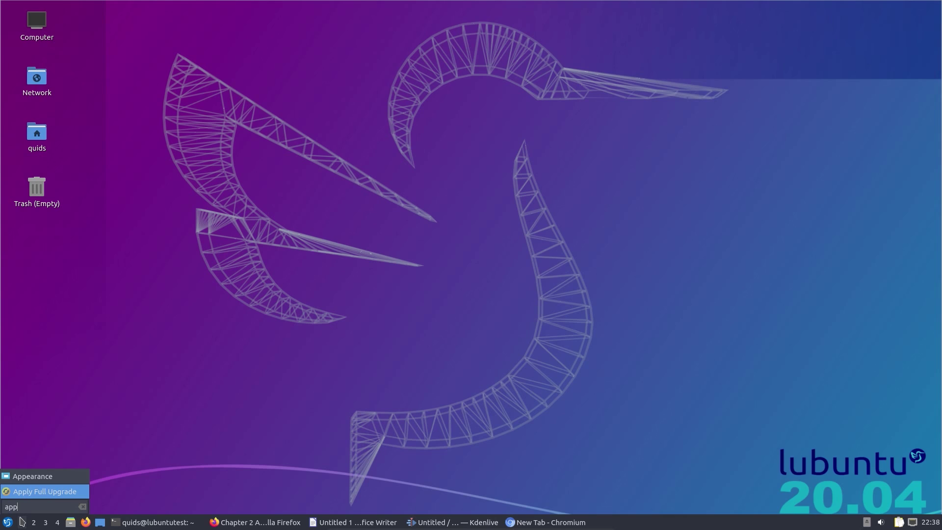
key(BackSpace)
key(BackSpace)
key(BackSpace)
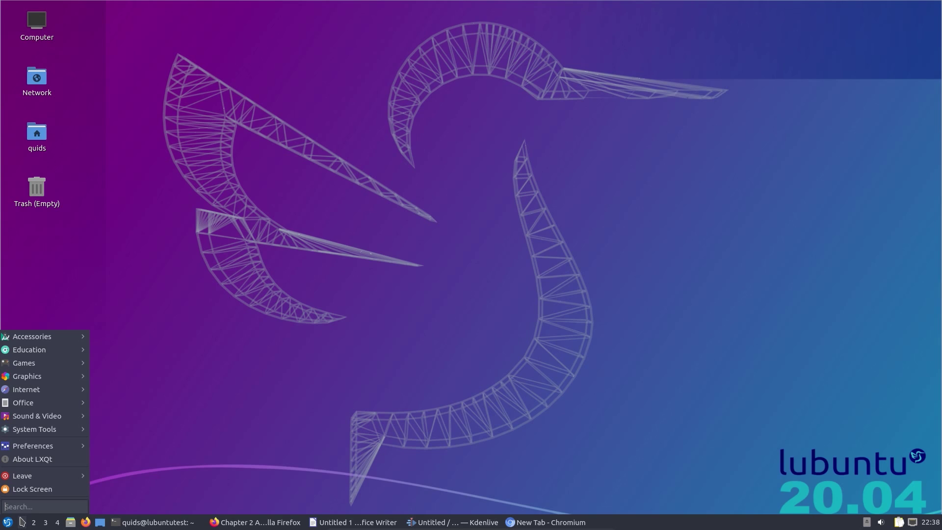
Step: Search 'mu', clear it, then search 'dis' to list Discover and Startup Disk Creator
text(mu)
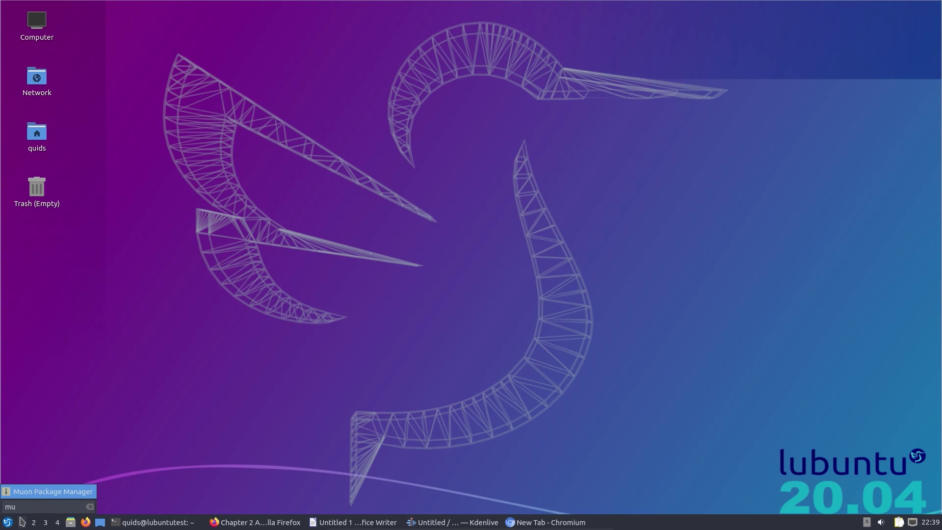
key(ctrl+a)
key(BackSpace)
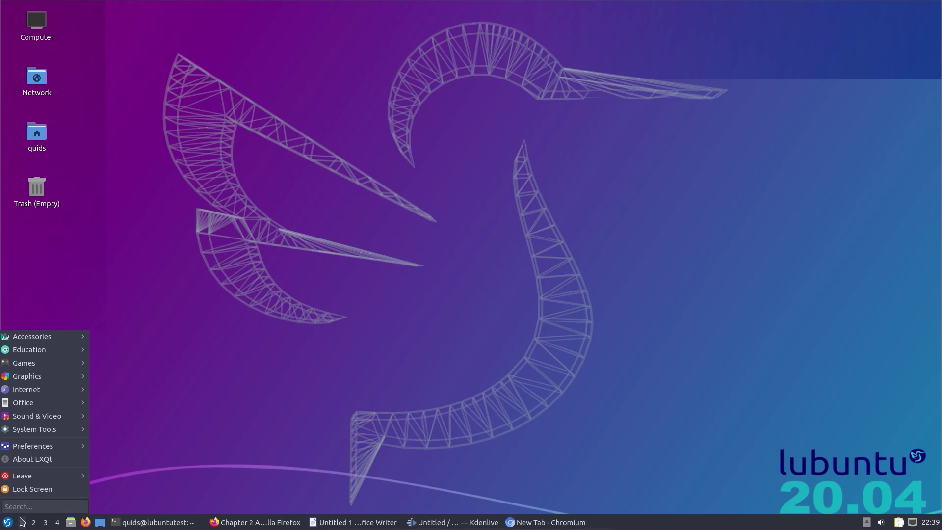
text(dis)
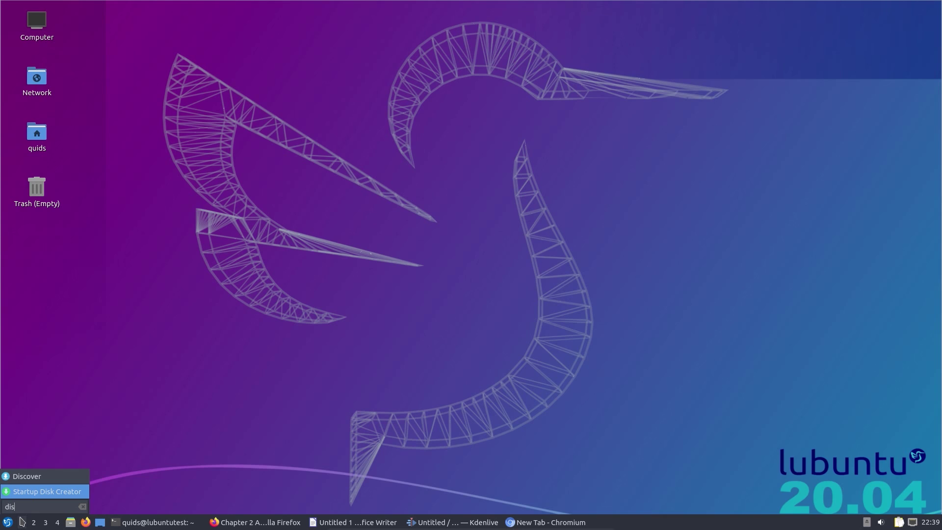
Step: Launch and maximize Discover, search 'vlc', and view both the VLC and snap VLC listings
click(19, 480)
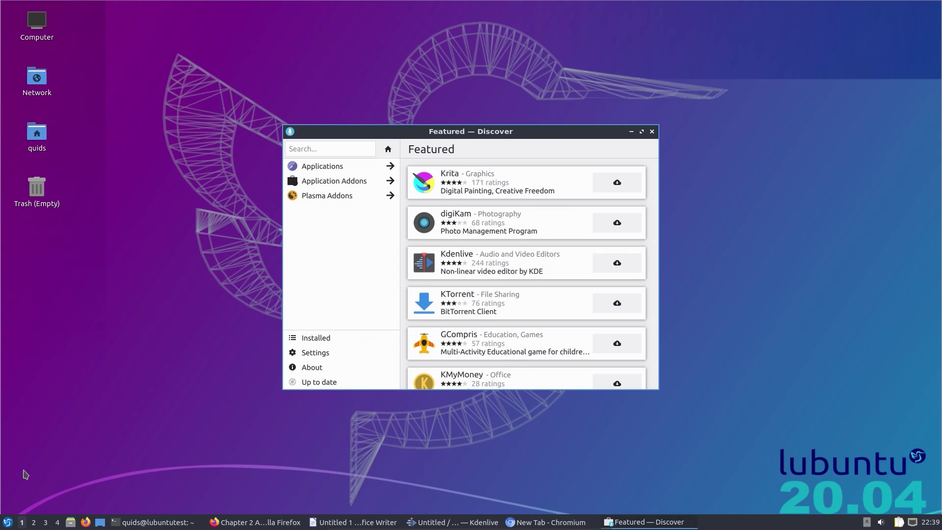
click(642, 131)
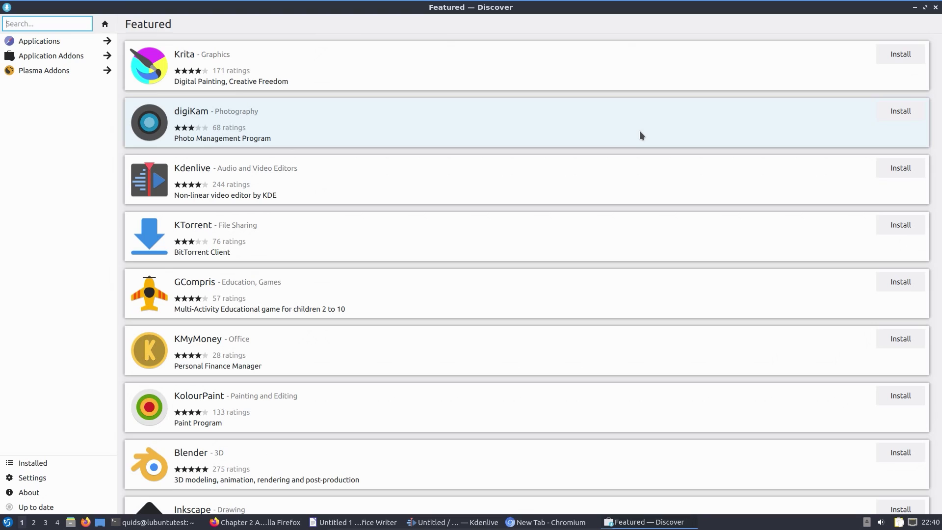
text(vlc)
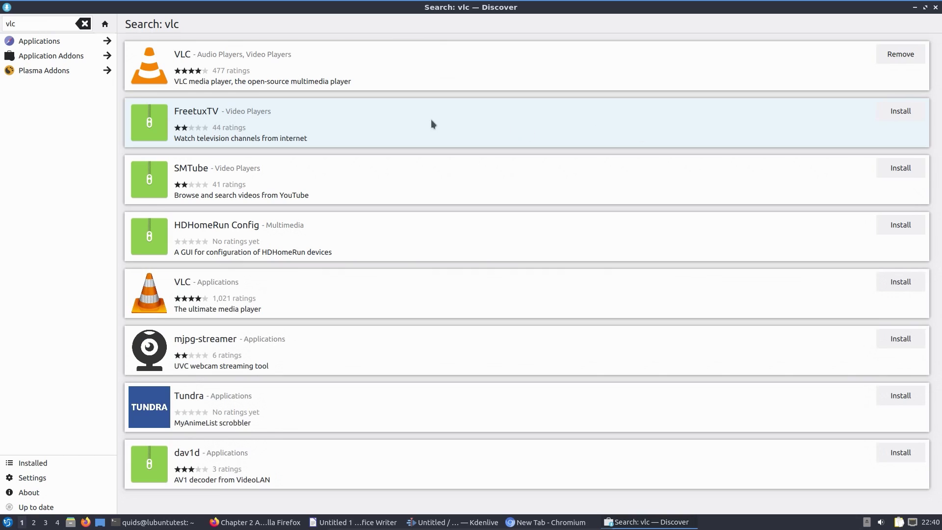
click(335, 64)
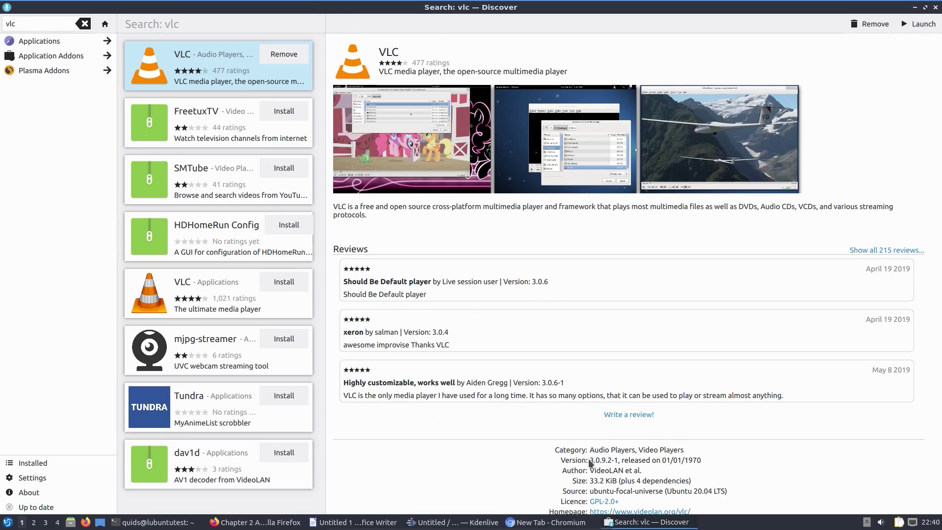
scroll(590, 462, down, 1)
scroll(563, 452, down, 1)
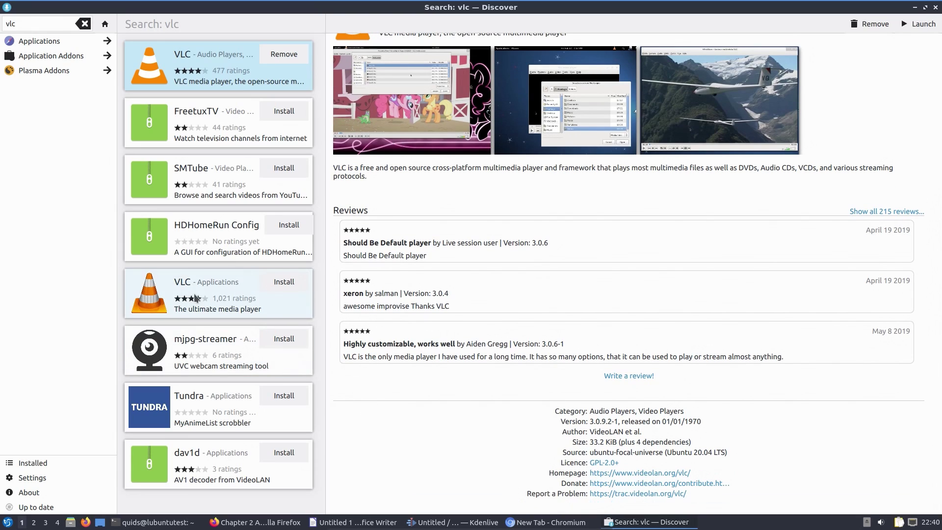
click(209, 276)
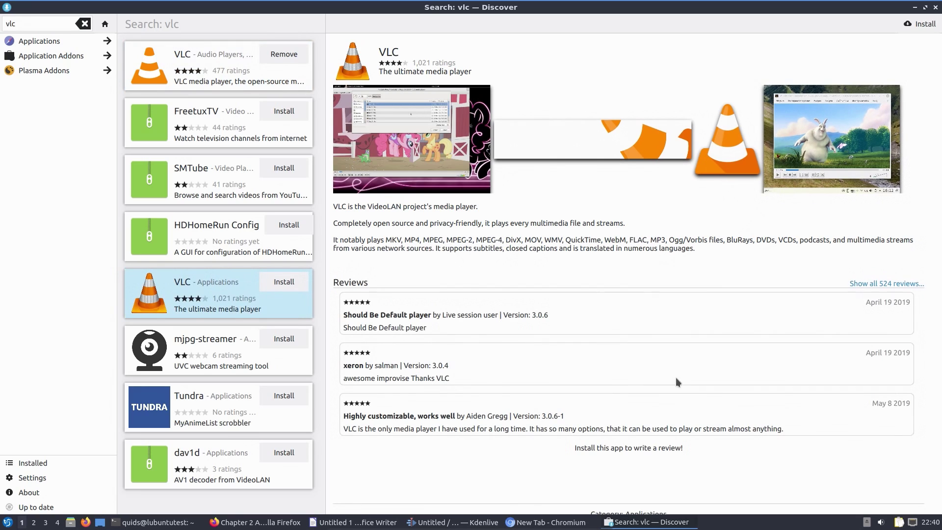
scroll(625, 423, down, 3)
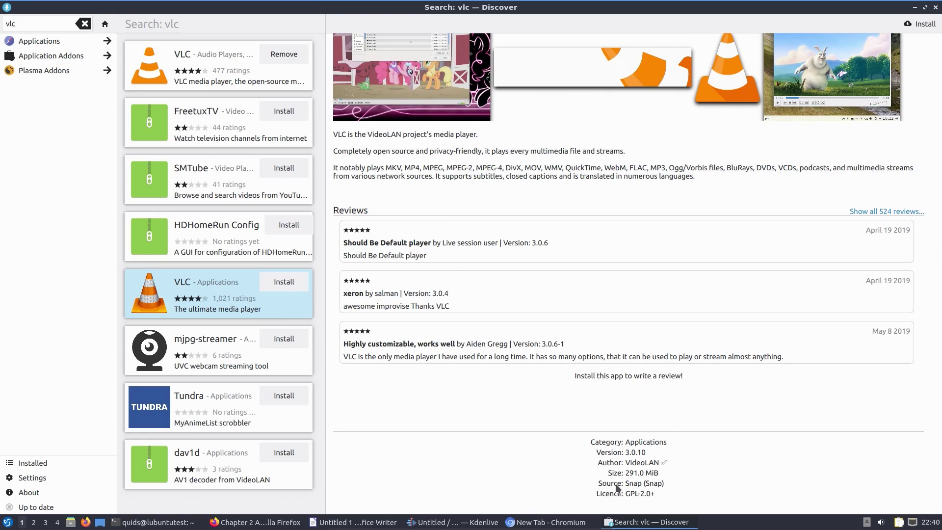
Step: Search Discover for 'raspberry' and view the Raspberry Pi Imager details page
click(81, 24)
text(ra)
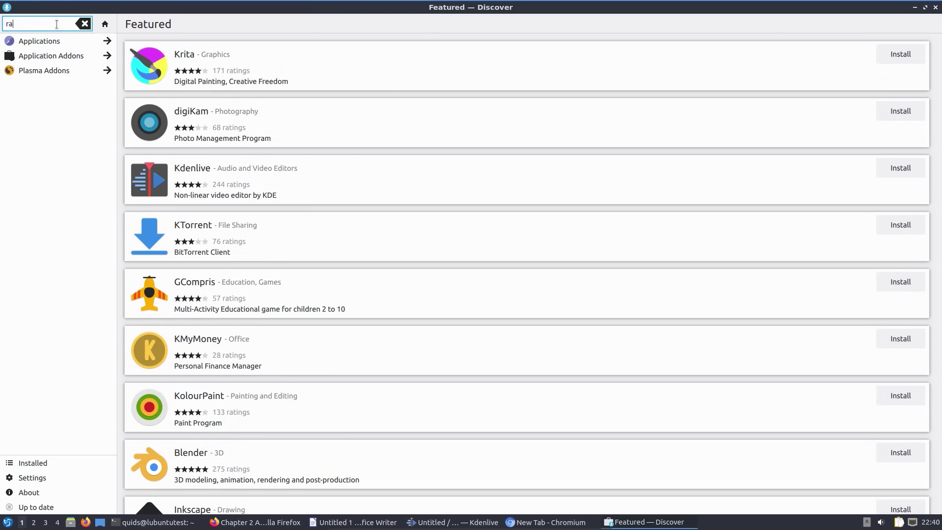
text(spberry)
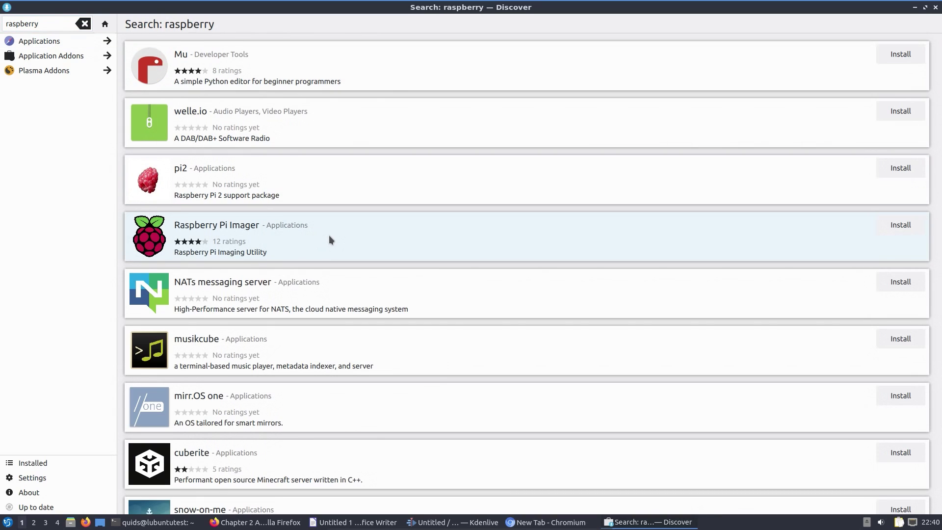
click(328, 234)
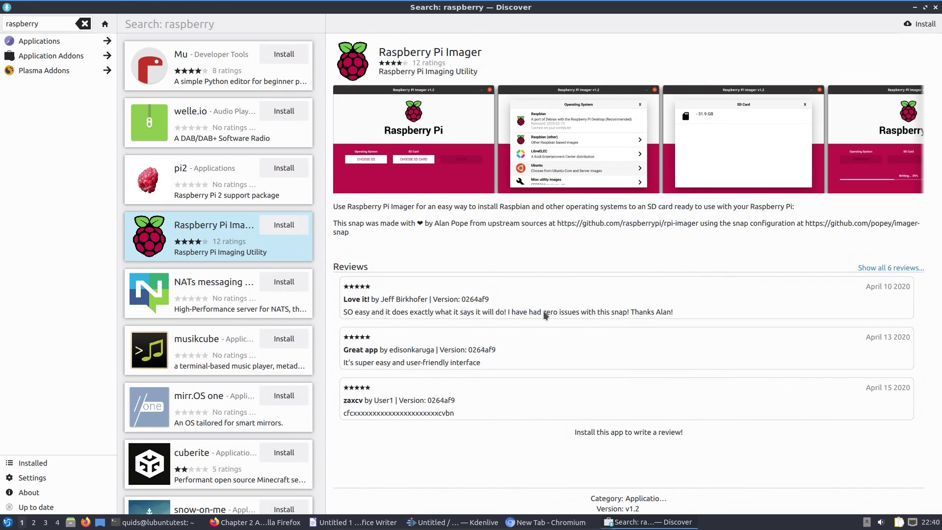
scroll(543, 311, down, 2)
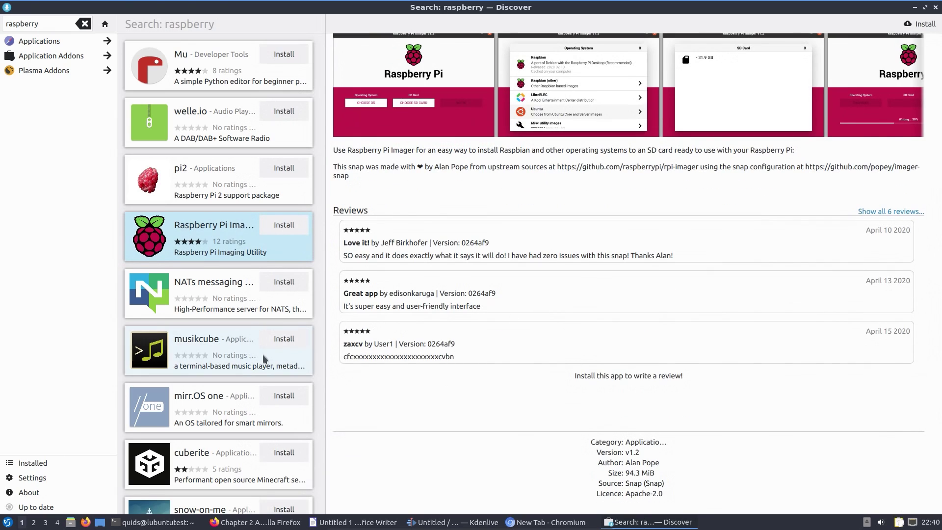
scroll(206, 352, down, 3)
scroll(212, 357, up, 3)
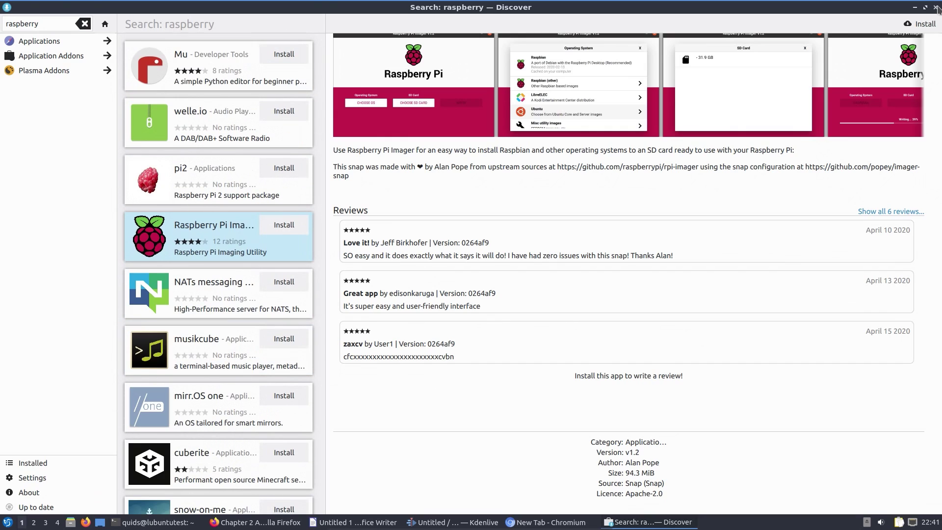
Step: Run Apply Full Upgrade from the menu search 'up', authenticating with the sudo password
click(936, 7)
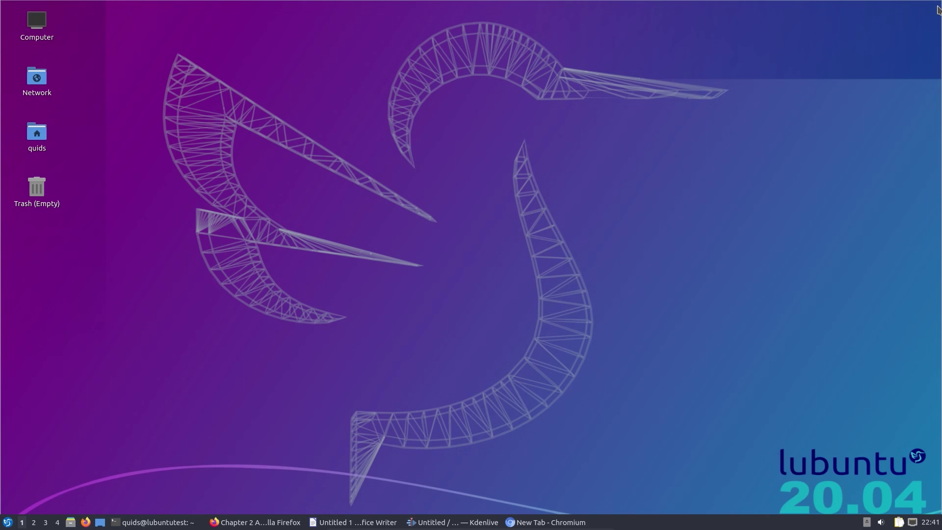
click(8, 522)
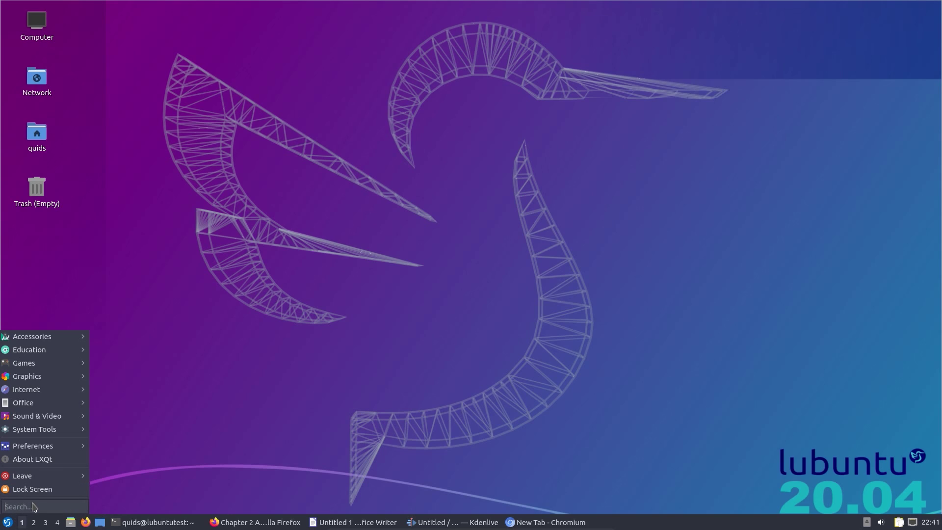
text(up)
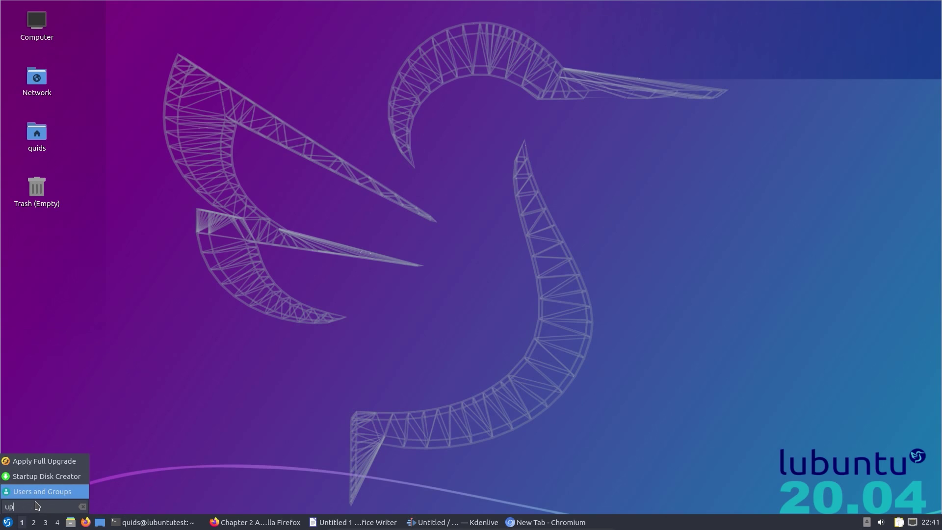
click(49, 464)
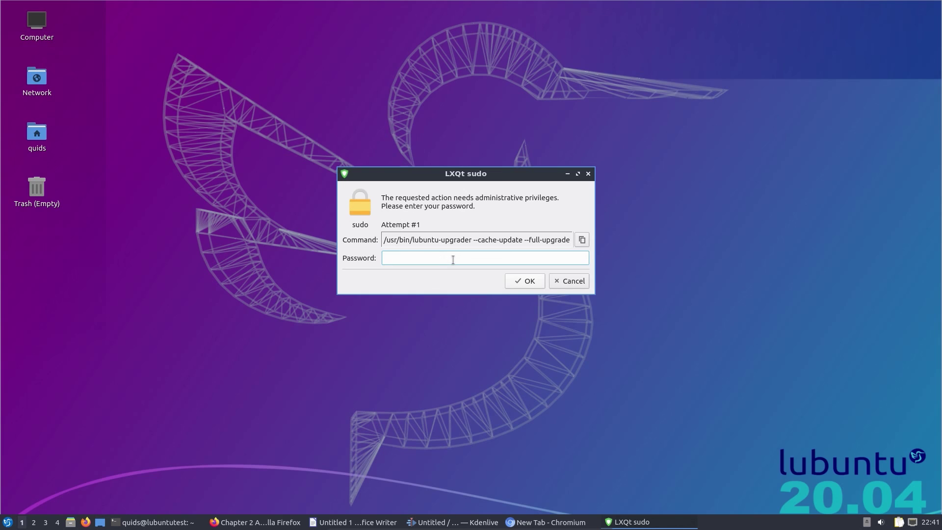
text(****)
key(Return)
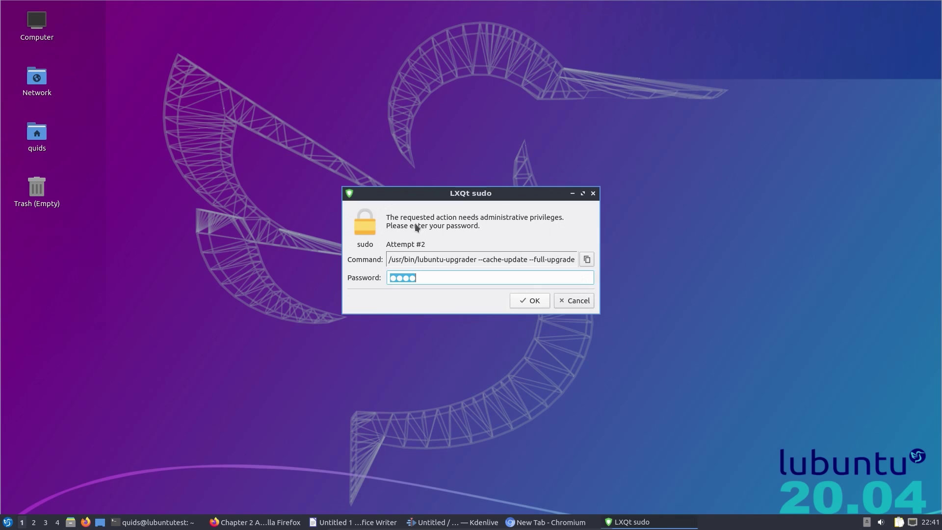
click(442, 274)
key(ctrl+a)
key(Return)
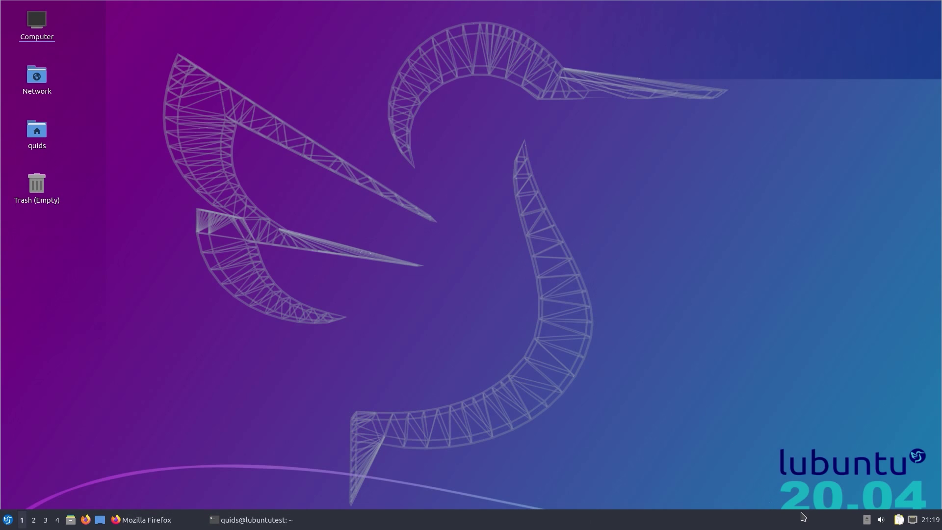
Step: Set the panel position to Left of desktop in Configure Panel
right_click(803, 516)
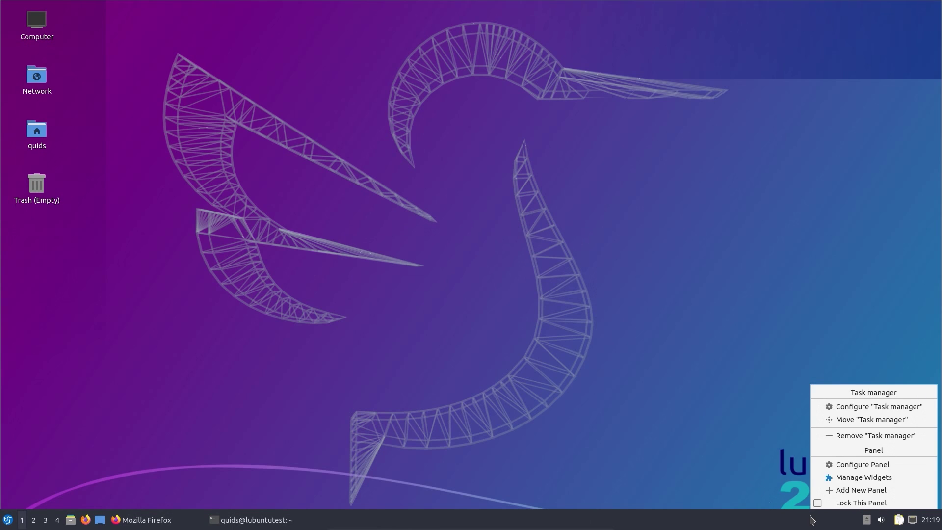
click(846, 464)
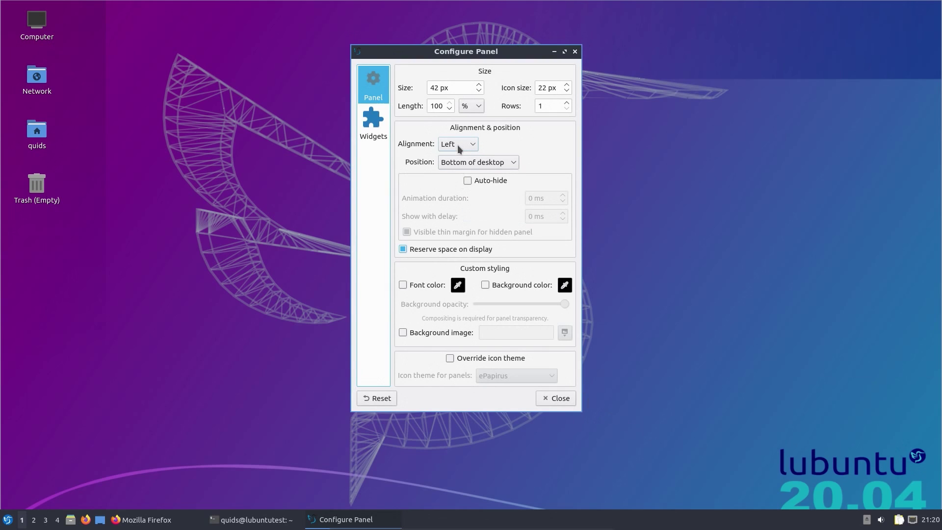
click(462, 160)
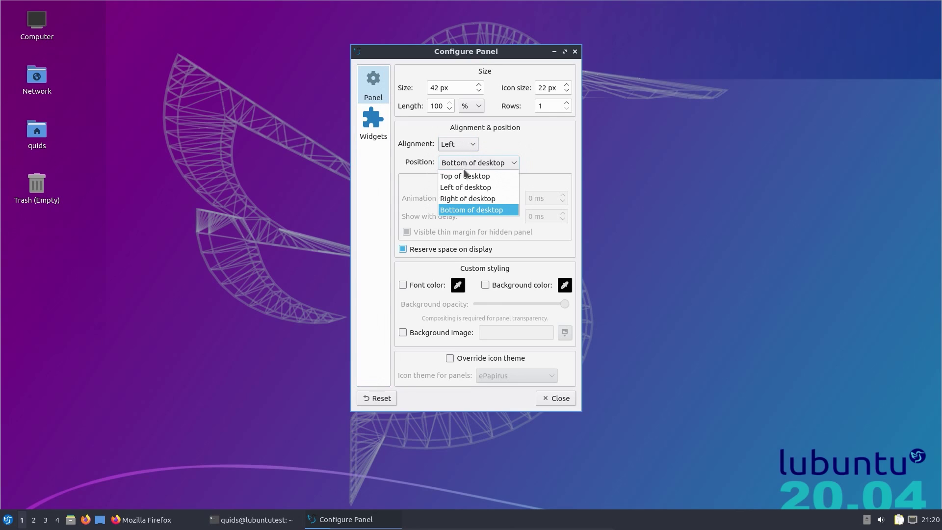
click(472, 186)
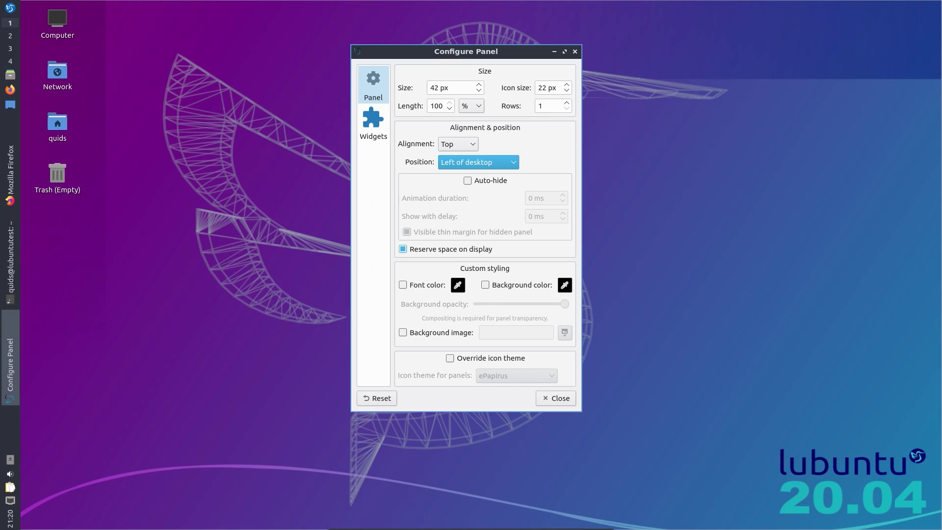
click(13, 14)
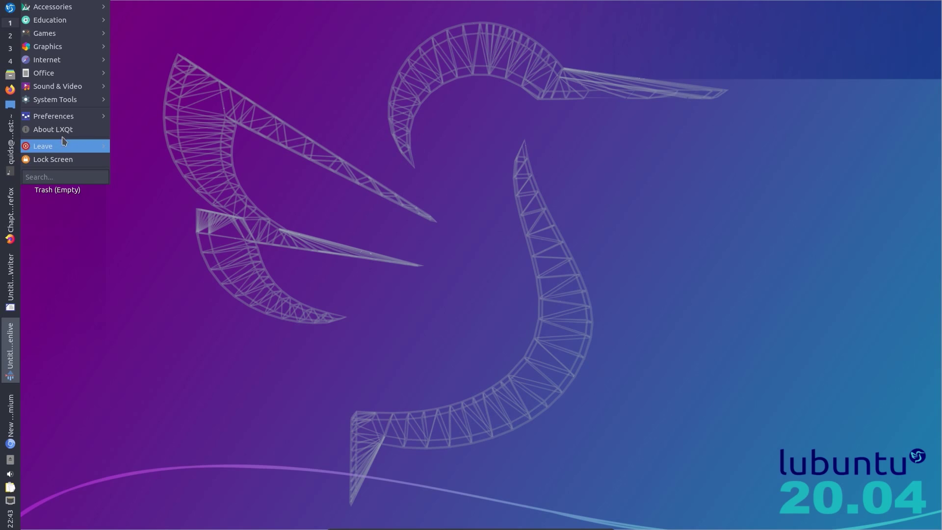
Step: Launch LXQt Configuration Center from Preferences > LXQt settings and open Window Effects
mouse_move(65, 118)
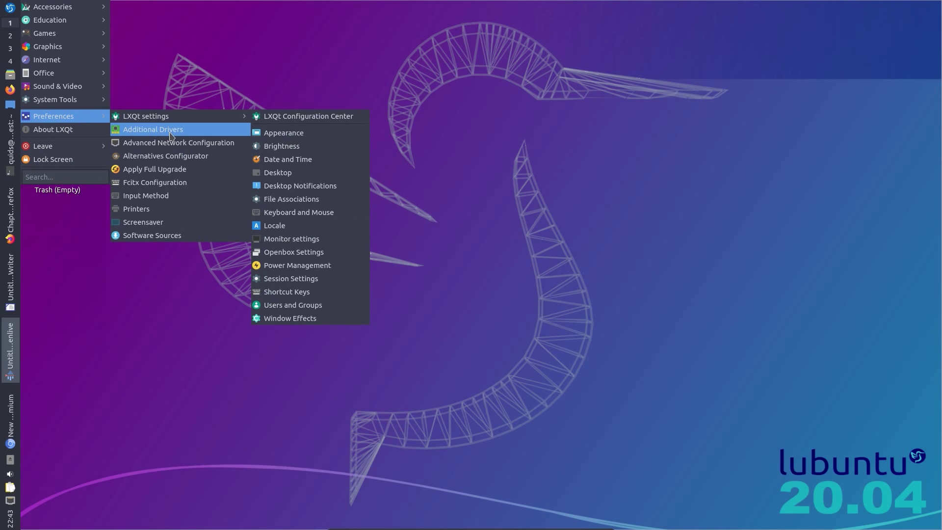
mouse_move(210, 120)
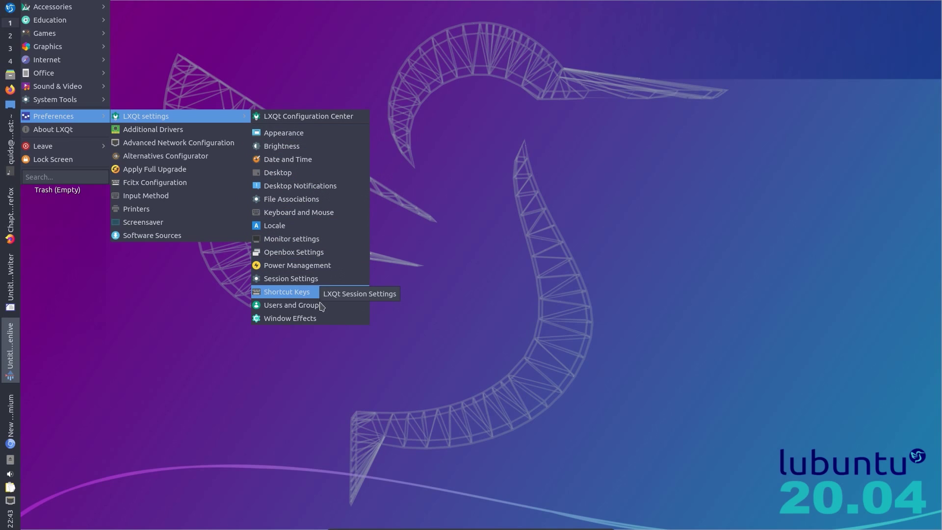
click(317, 117)
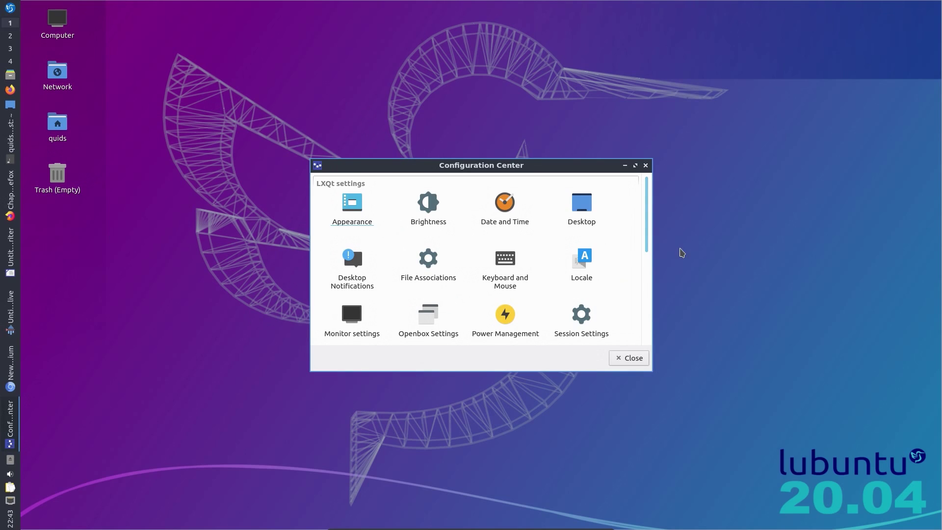
drag(646, 236, 643, 309)
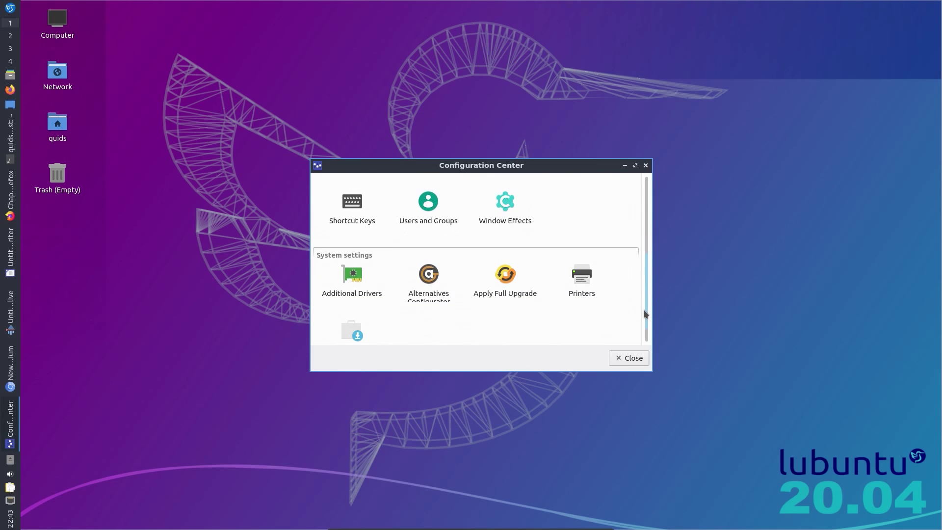
double_click(503, 199)
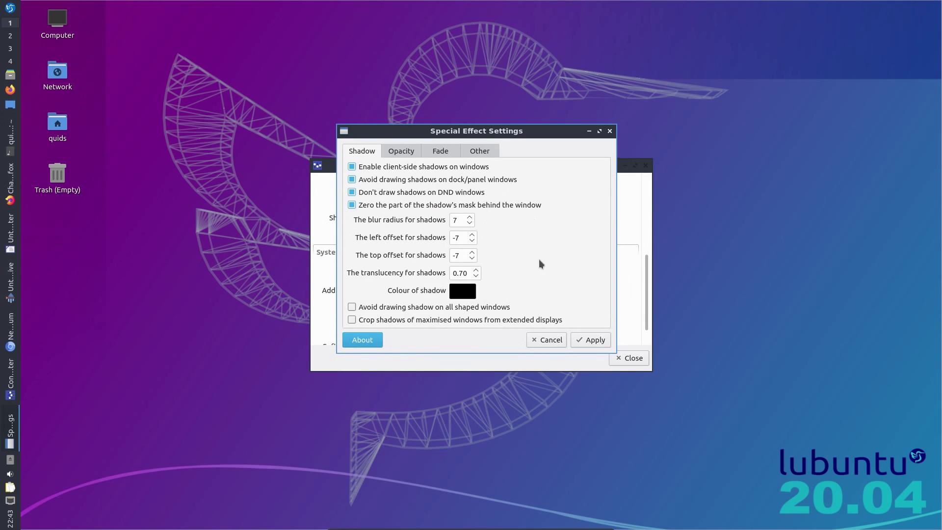
Step: Cancel the window effects settings and open Appearance, keeping the Breeze Qt style
click(548, 340)
double_click(331, 202)
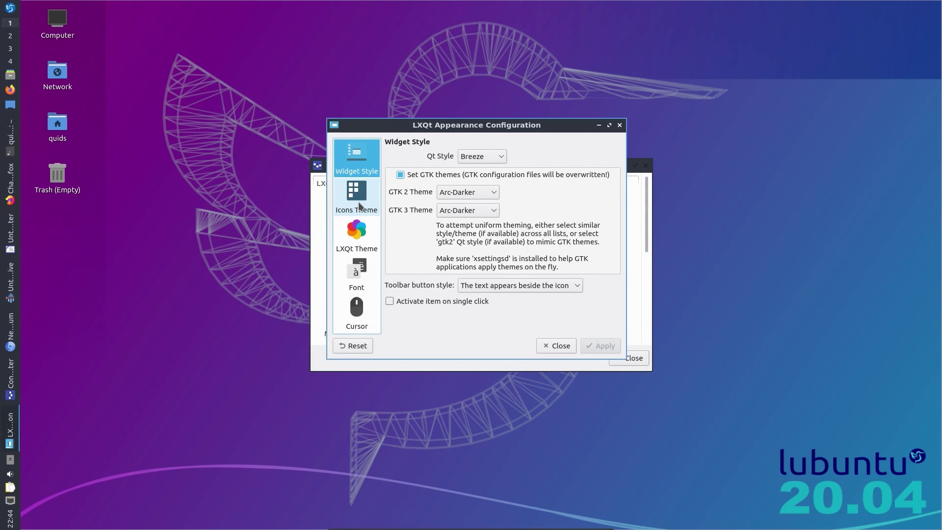
click(483, 157)
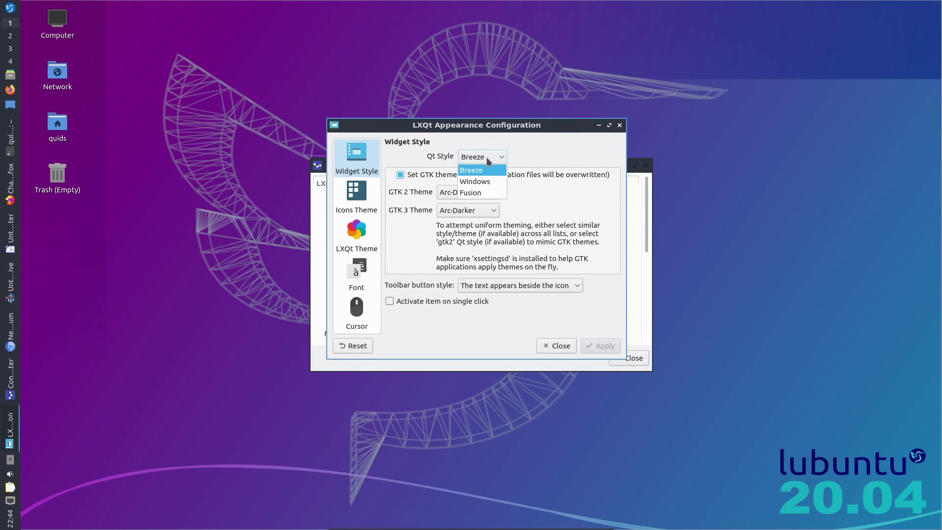
click(557, 152)
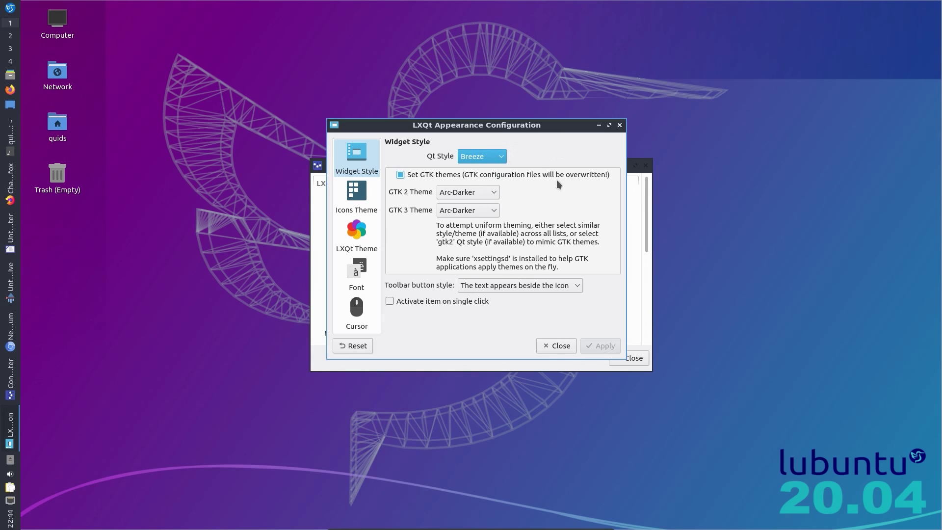
Step: Review the Icons Theme, LXQt Theme, Font and Cursor pages, then close Appearance
click(359, 196)
click(360, 234)
click(354, 272)
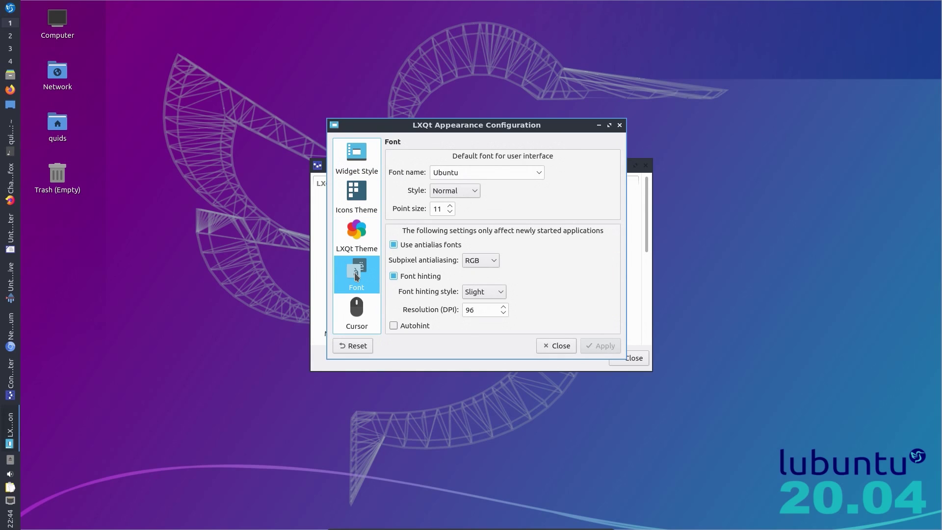
click(353, 307)
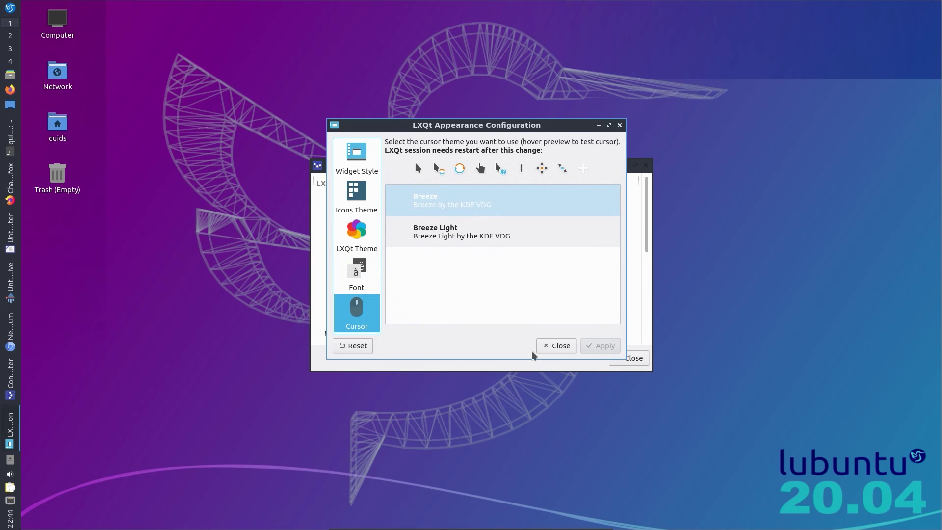
click(559, 346)
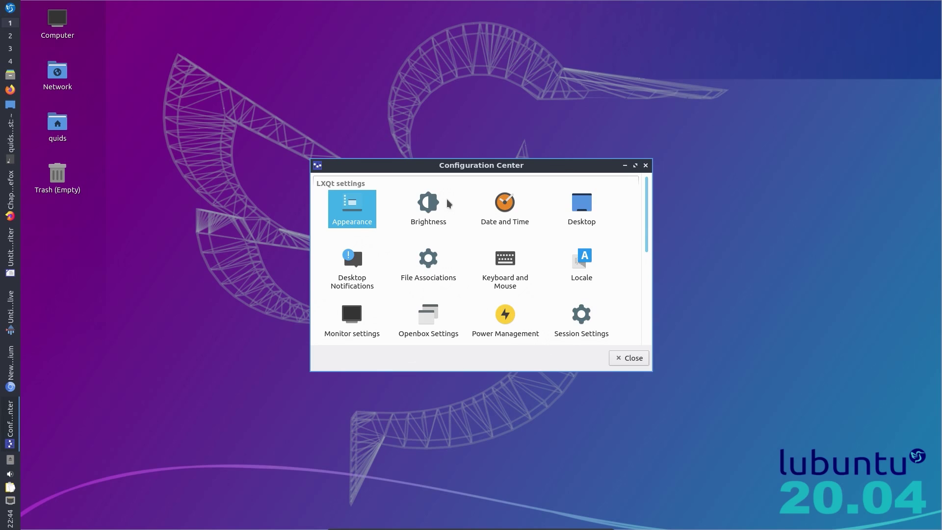
Step: Open and dismiss the Desktop and File Associations settings without changes
click(433, 200)
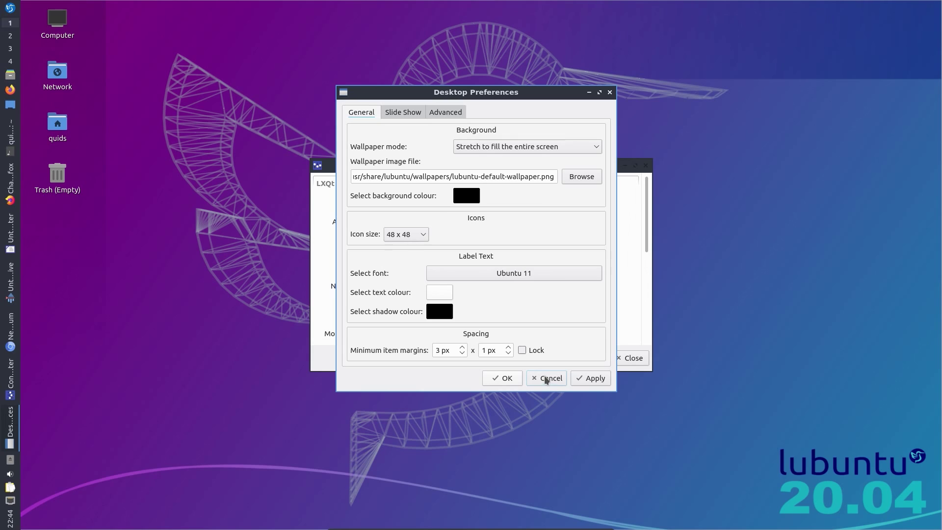
click(547, 378)
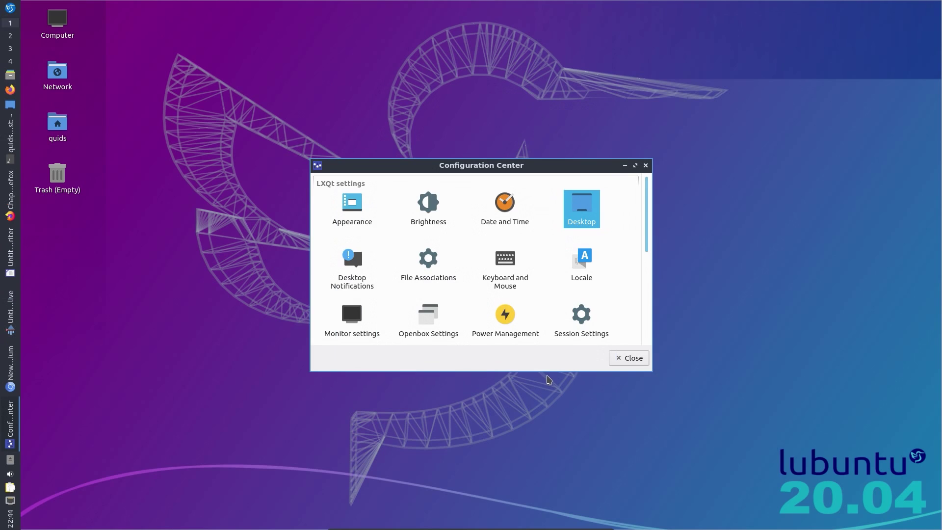
click(354, 263)
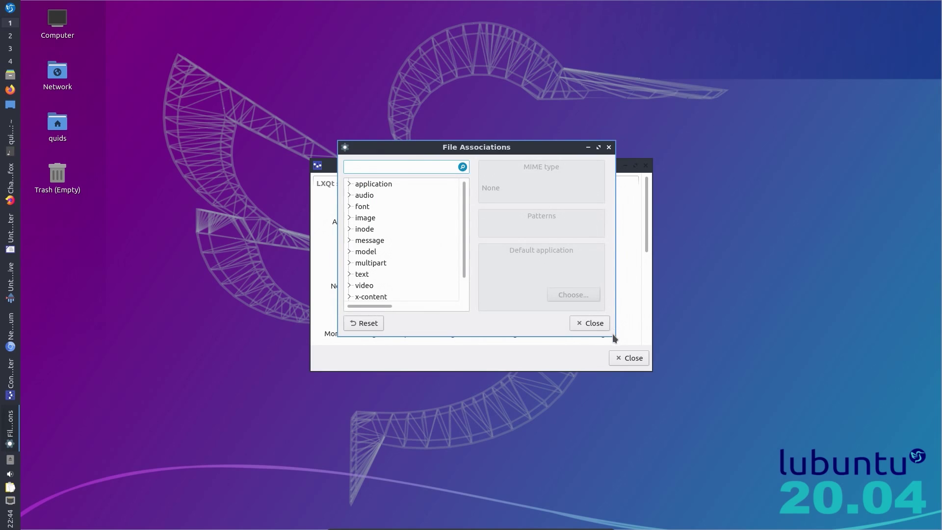
click(591, 324)
Step: Scroll down the list and close the Configuration Center
drag(648, 252, 652, 285)
scroll(540, 290, down, 3)
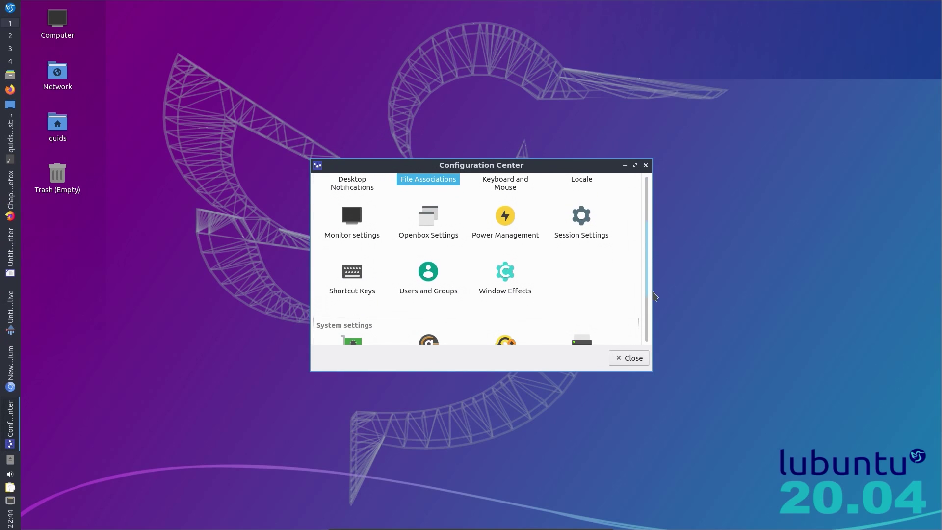
click(633, 360)
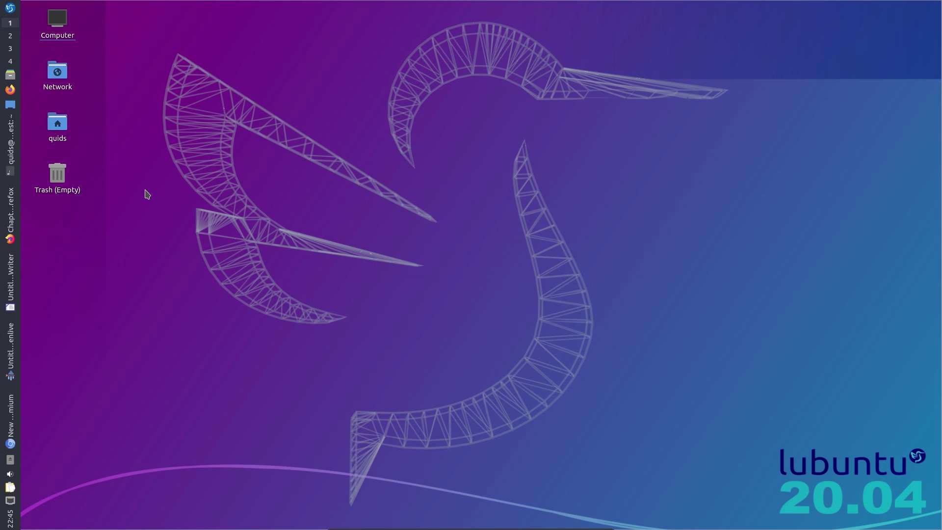
Step: Open Preferences > Screensaver to view XScreenSaver's advanced fading and power settings
click(15, 8)
mouse_move(83, 118)
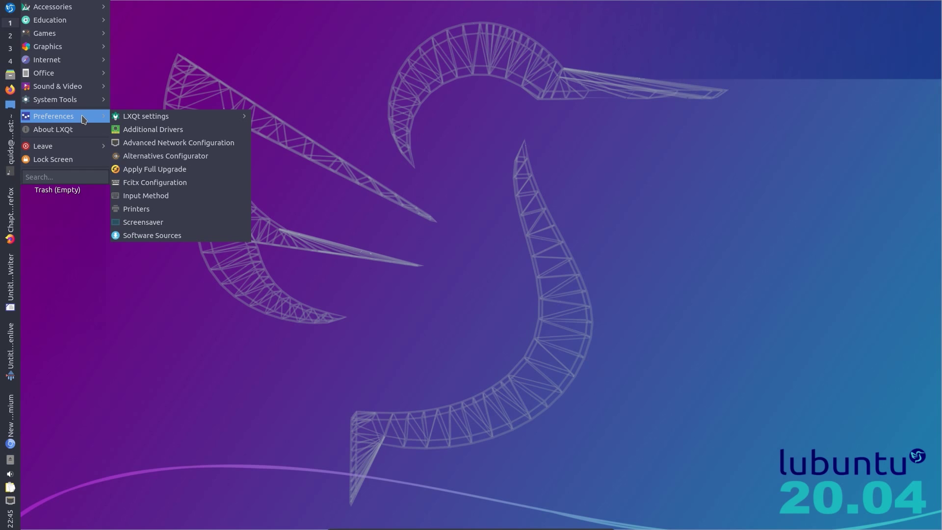
click(187, 222)
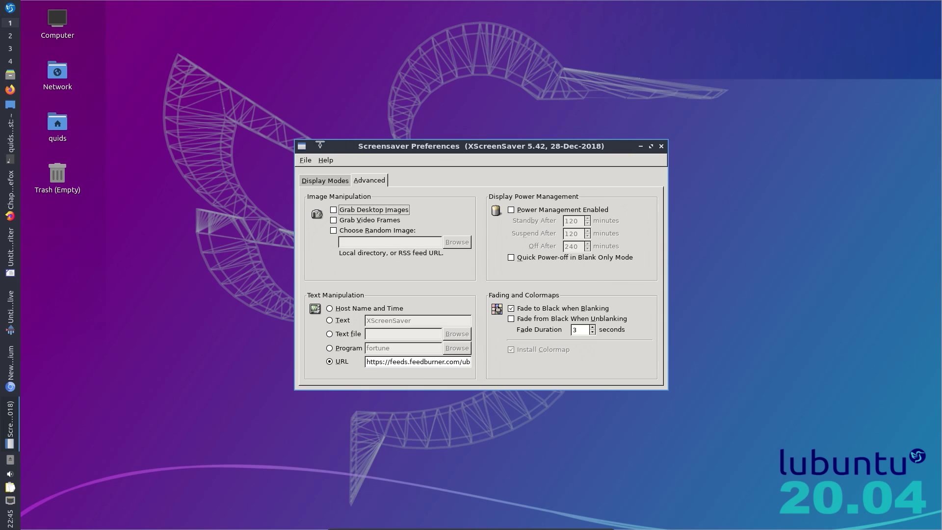
click(14, 9)
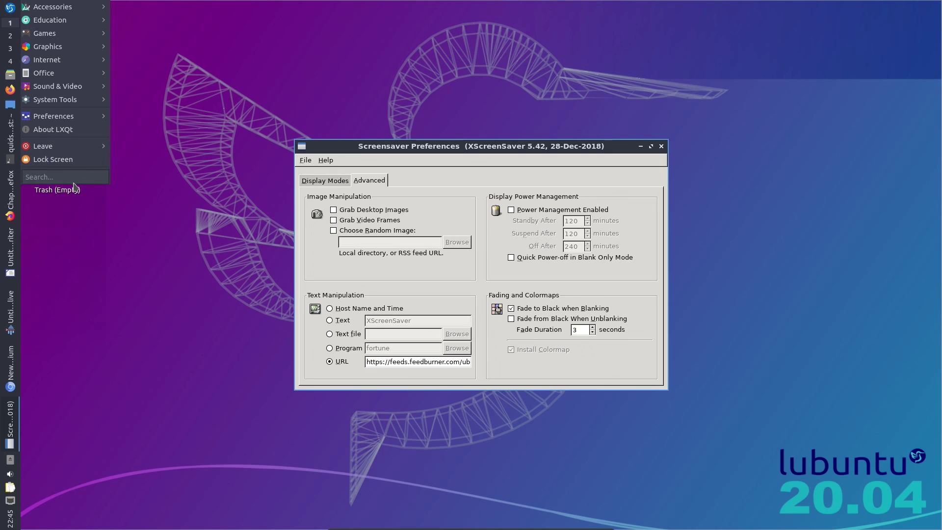
Step: Launch QTerminal via menu search 'ter' and open a second tab
text(ter)
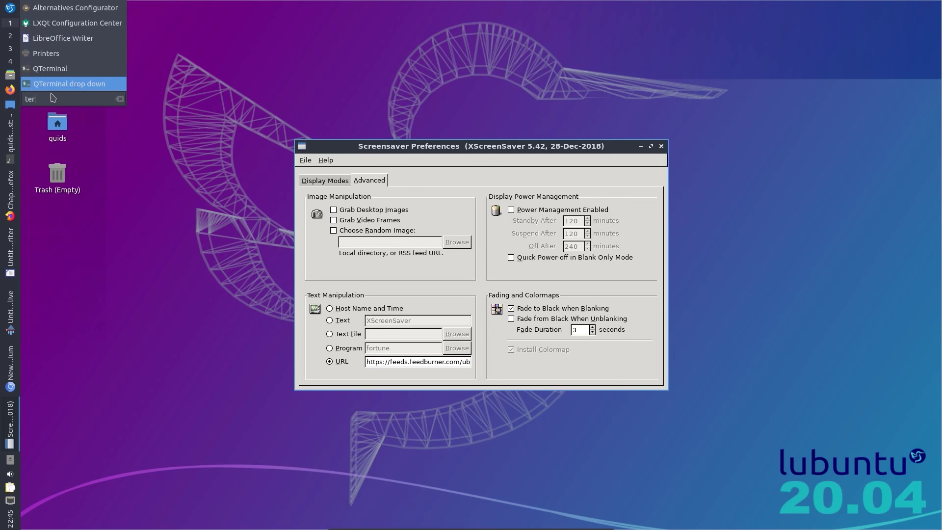
click(54, 71)
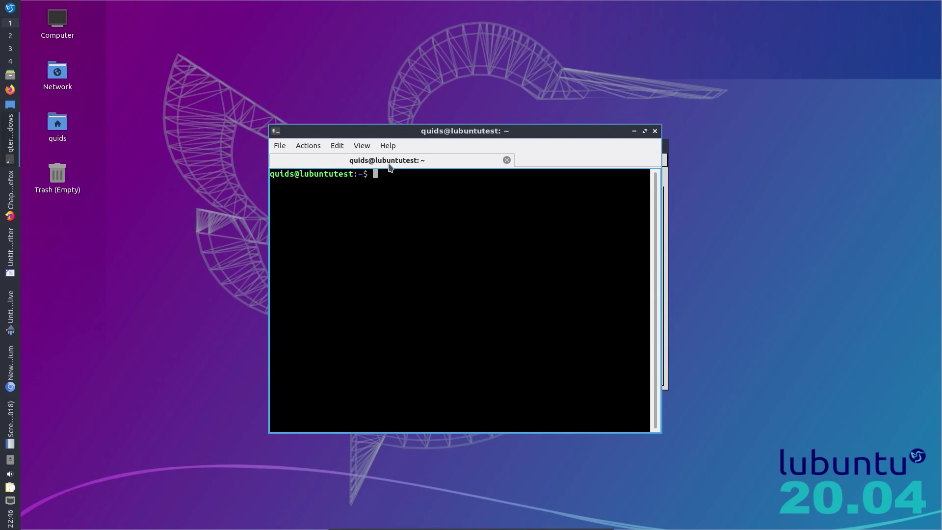
key(ctrl+shift+t)
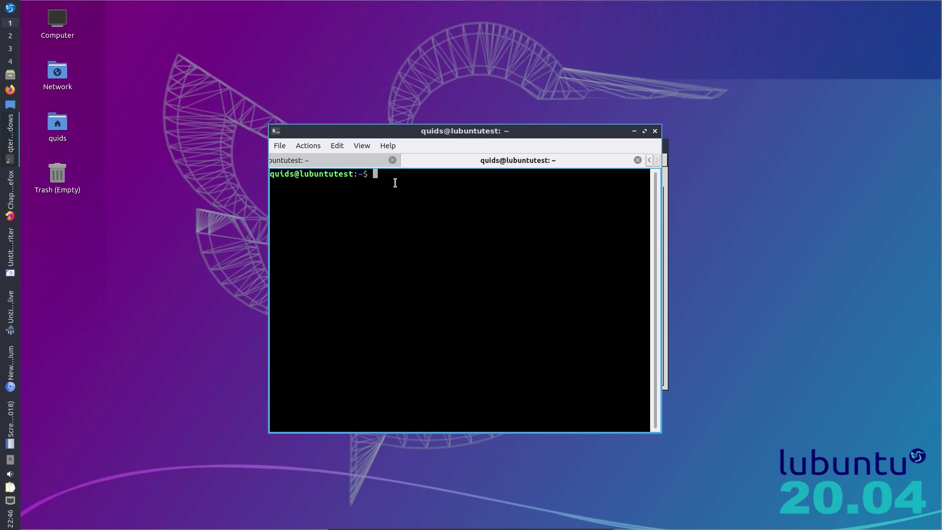
Step: Switch to virtual desktops 2 and 3, then back to desktop 1
mouse_move(11, 140)
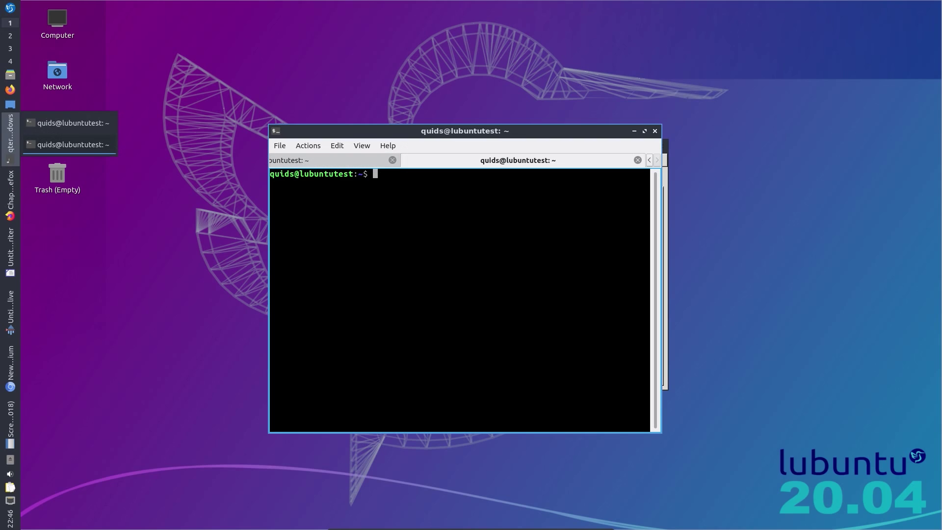
click(17, 39)
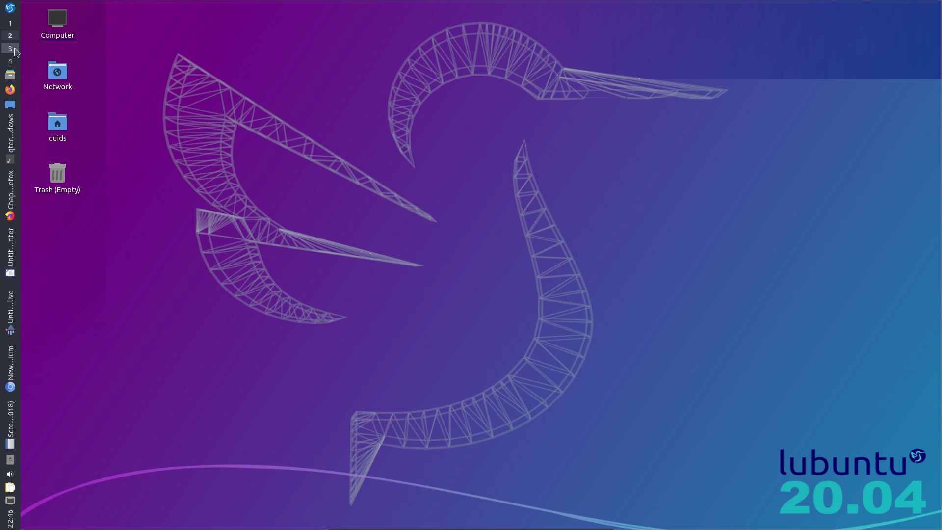
click(8, 45)
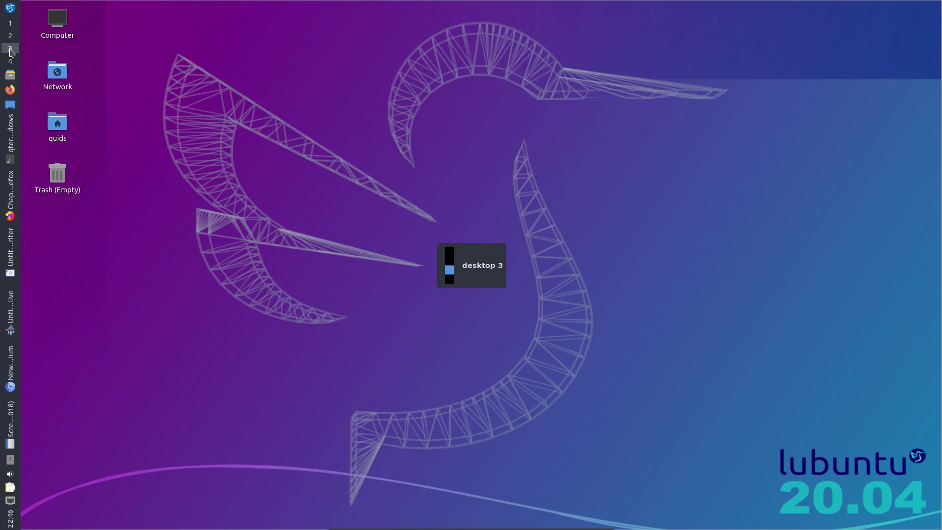
click(10, 23)
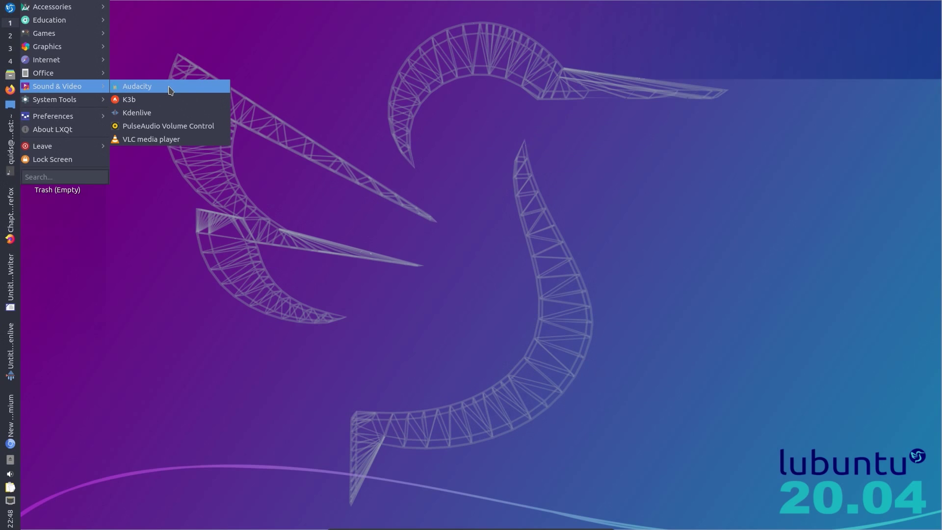
Step: Dismiss the Audacity welcome window with Escape
key(Escape)
key(Escape)
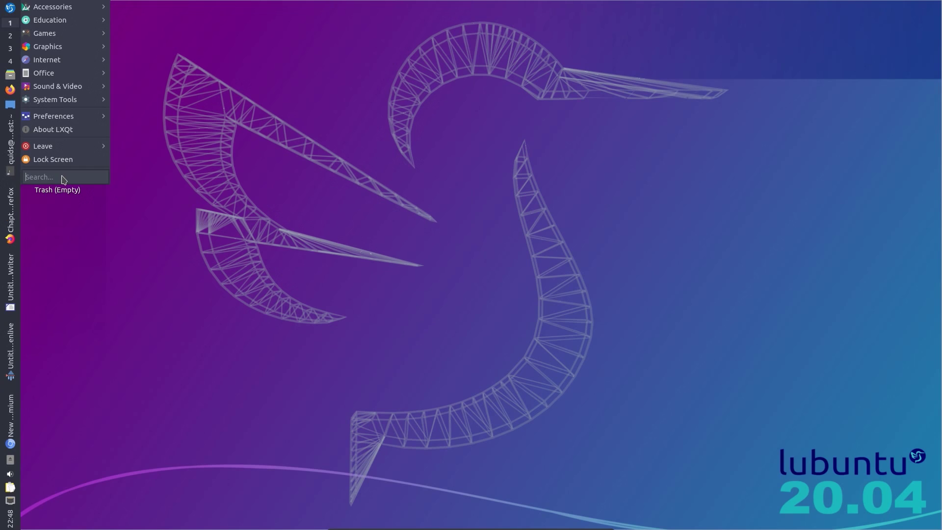
Step: Launch Htop via menu search 'ht', then search 'kcal' in the menu
text(htop)
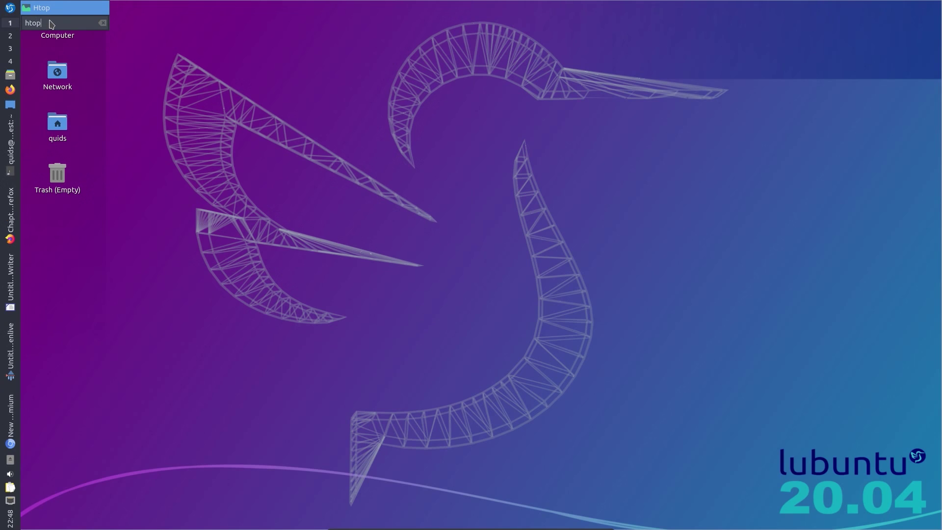
click(51, 12)
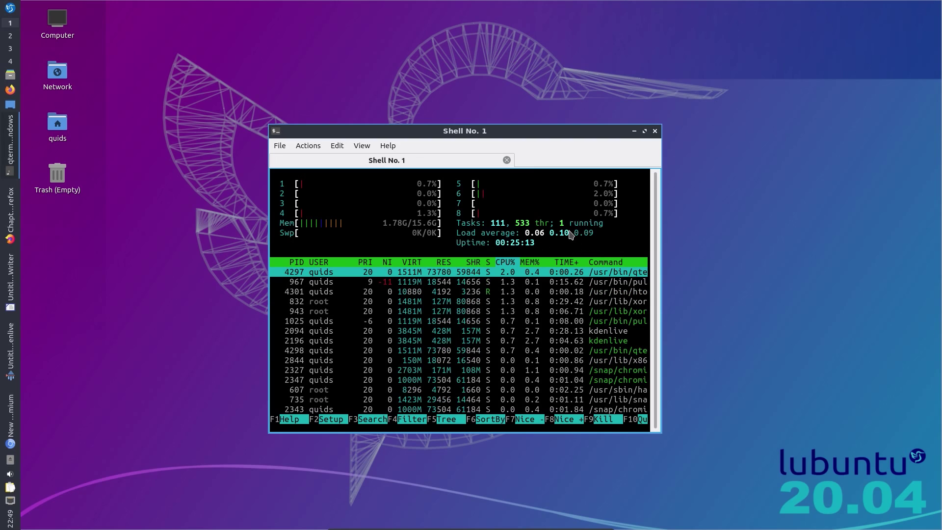
key(super)
text(kc)
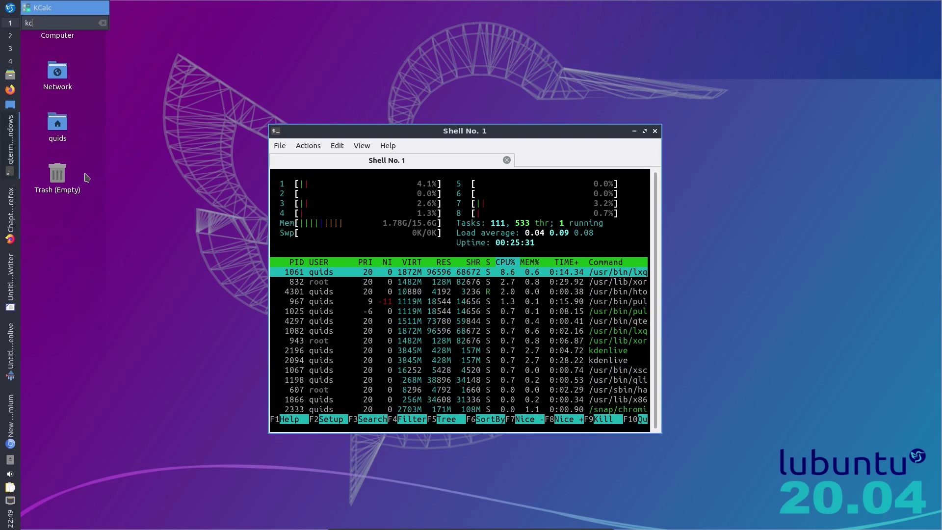
text(al)
Step: Launch KCalc from the search results, then search 'sof' in the menu
click(54, 13)
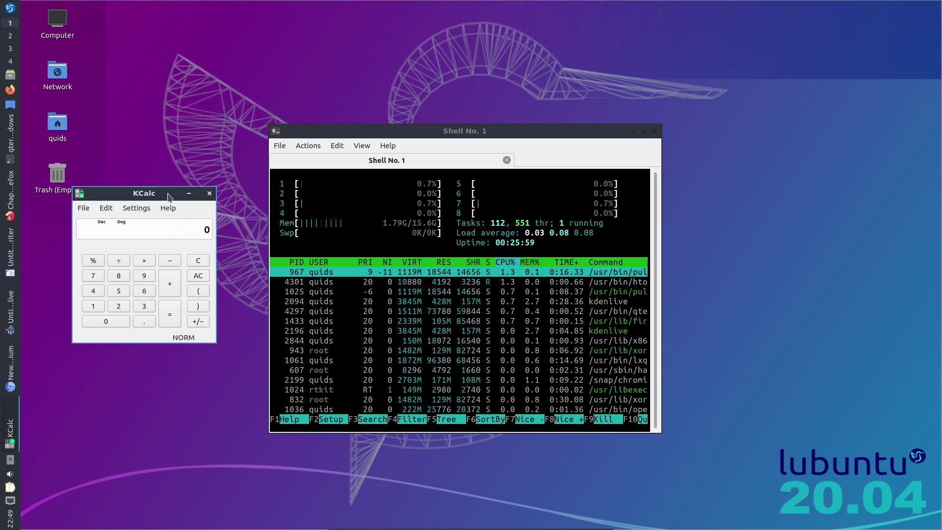
click(16, 7)
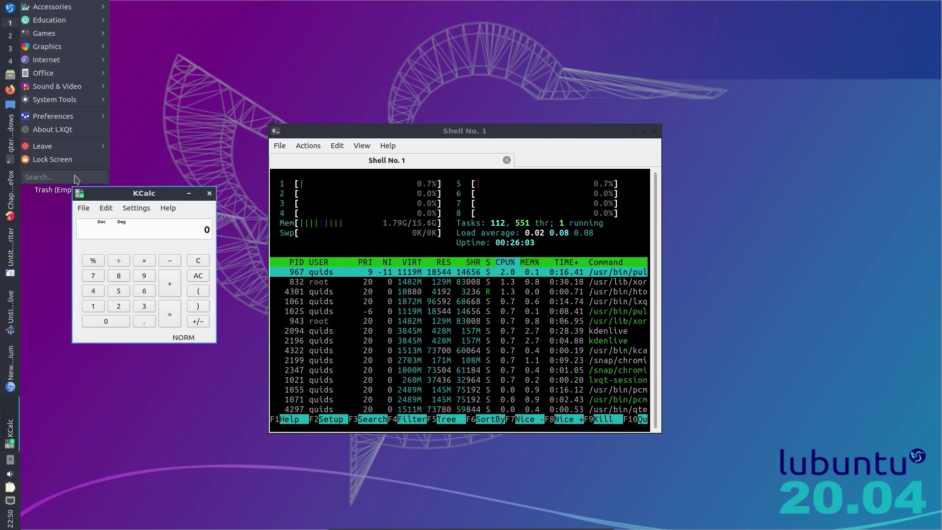
text(sof)
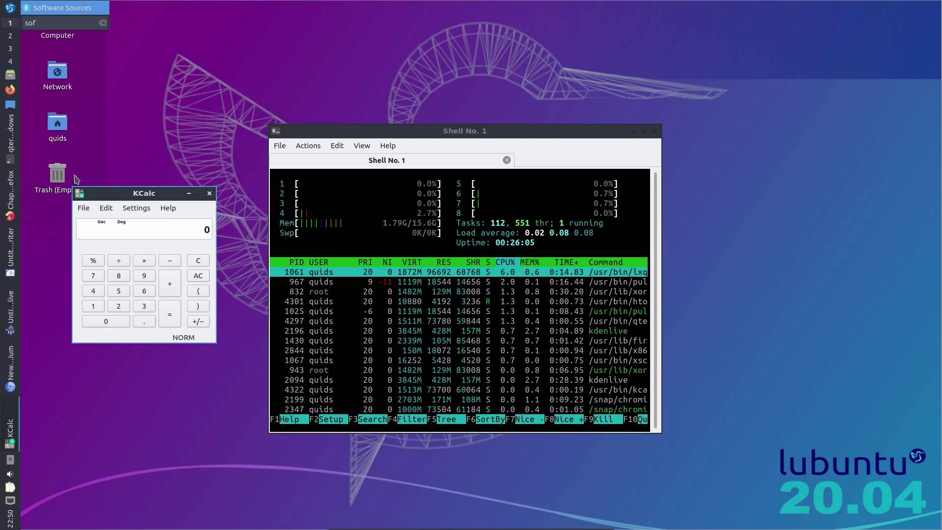